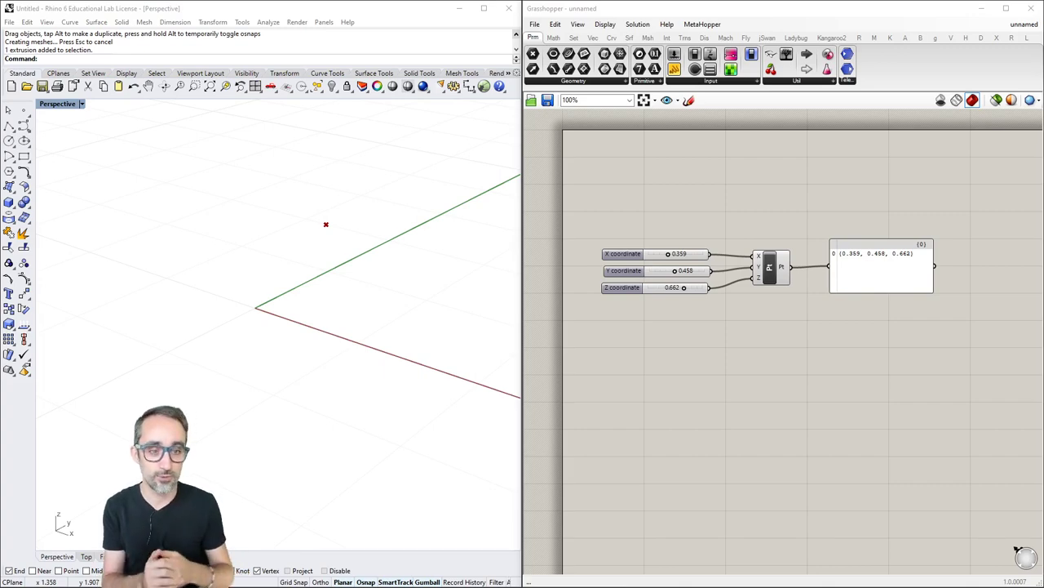
- Zoom in, then box-select the sliders, point component and panel and move them up-right
scroll(874, 299, up, 2)
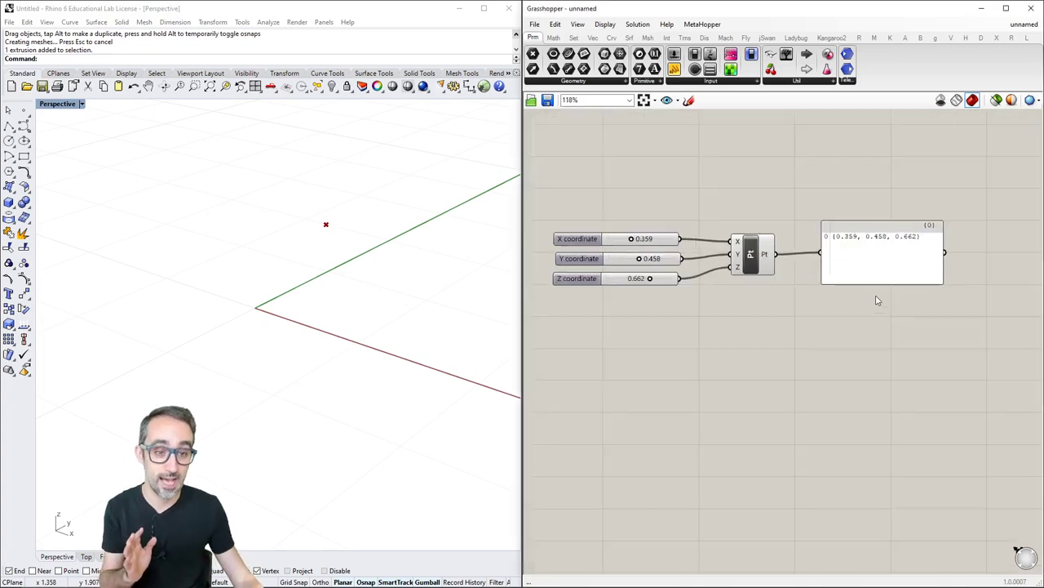
drag(891, 295, 590, 217)
drag(648, 234, 690, 203)
click(754, 294)
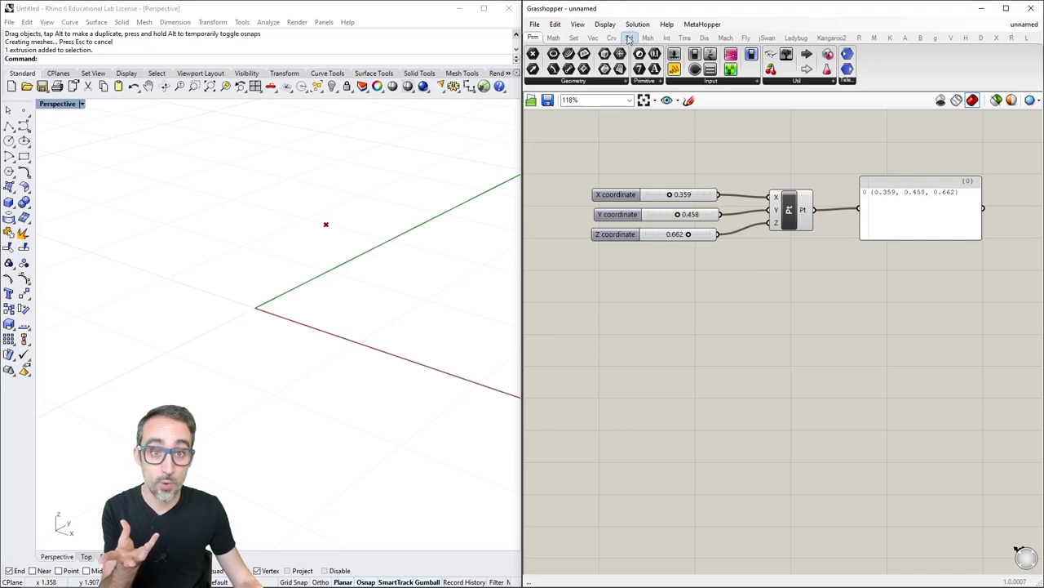
- Show the Vec tab and expand the full list of Point components
click(594, 39)
click(693, 81)
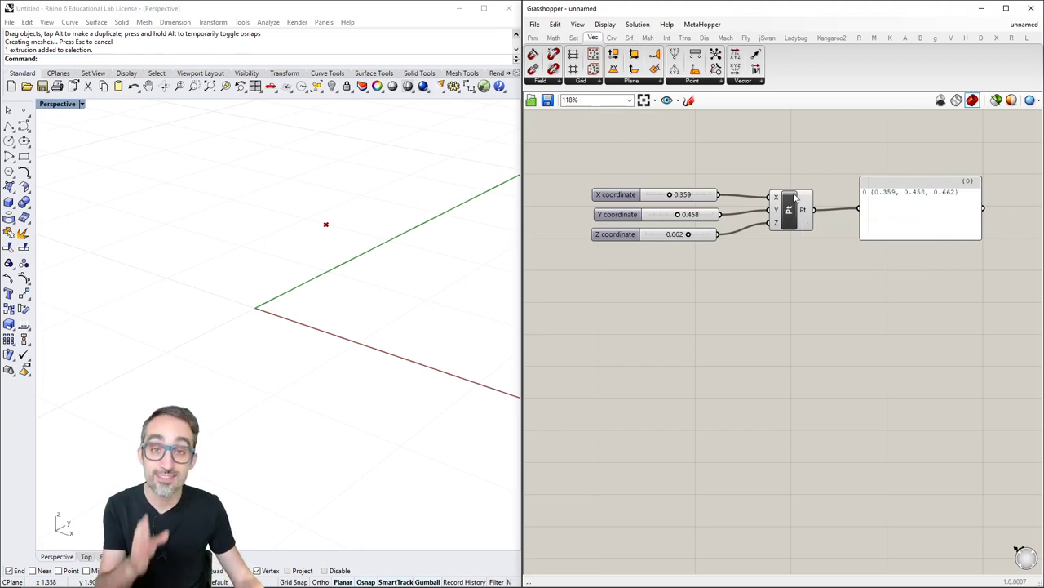
drag(824, 260, 771, 182)
click(775, 279)
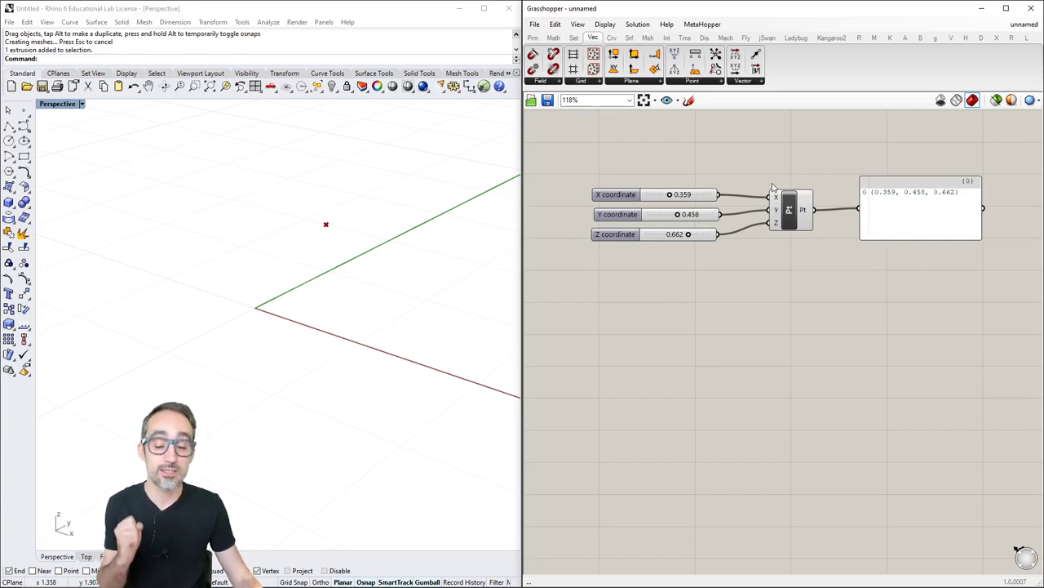
- Enable Display > Draw Icons so Construct Point shows its XYZ icon instead of 'Pt'
click(605, 23)
click(618, 27)
click(604, 24)
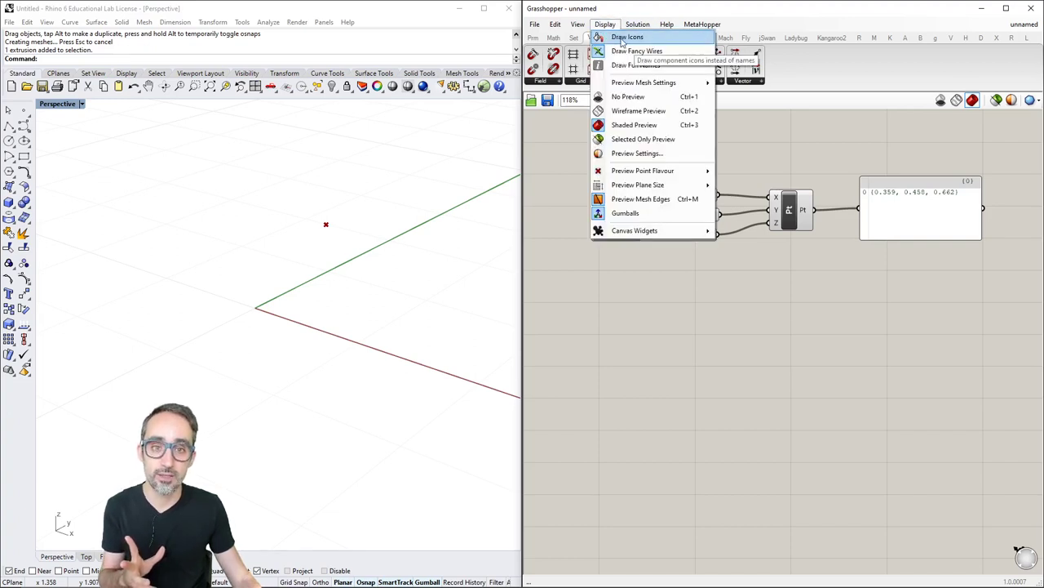
click(623, 37)
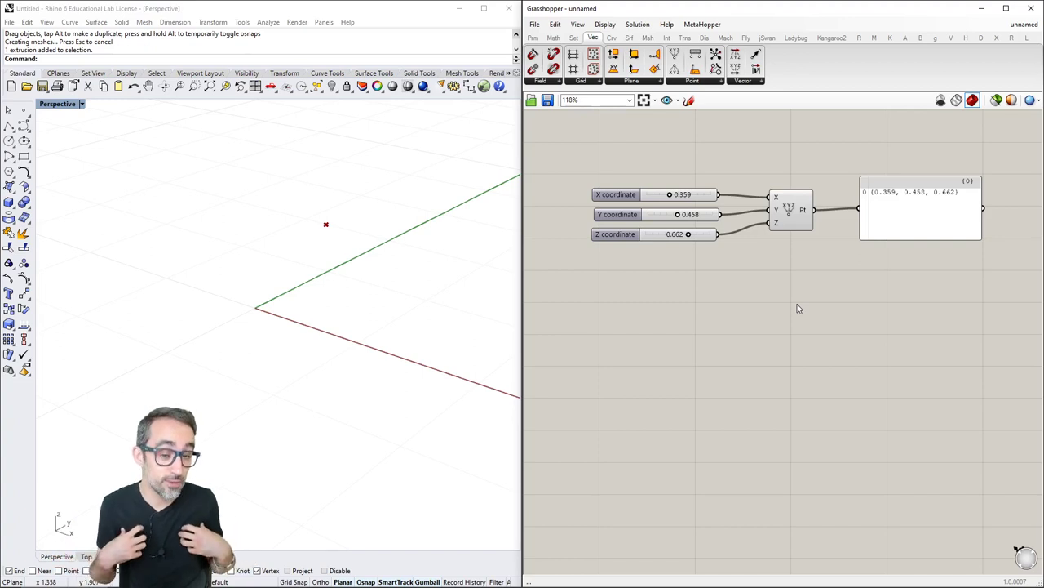
click(605, 24)
click(660, 13)
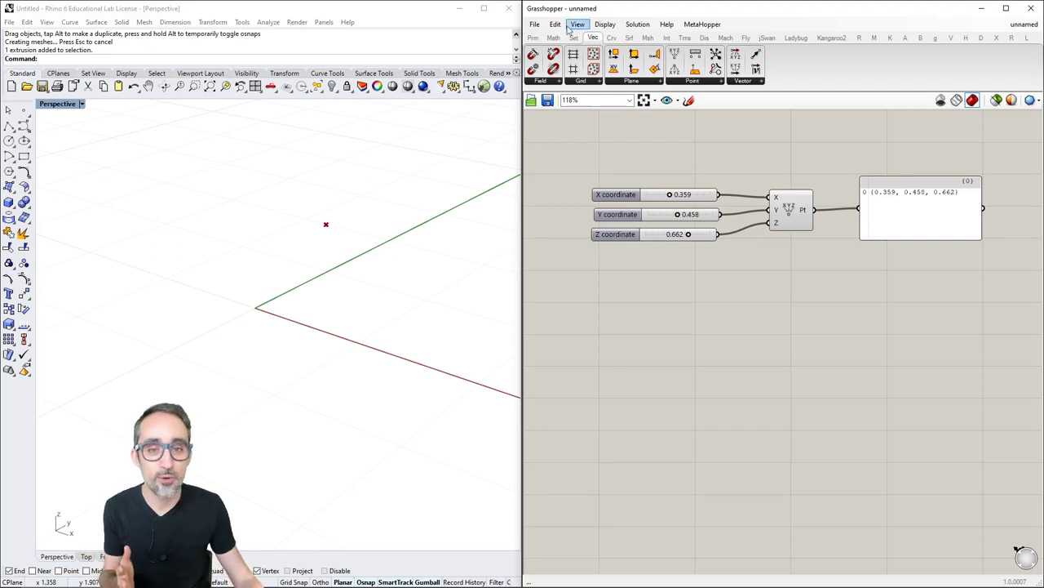
- Drag a Bifocals component from the Params tab's Util panel onto the canvas
click(535, 23)
click(534, 24)
click(534, 38)
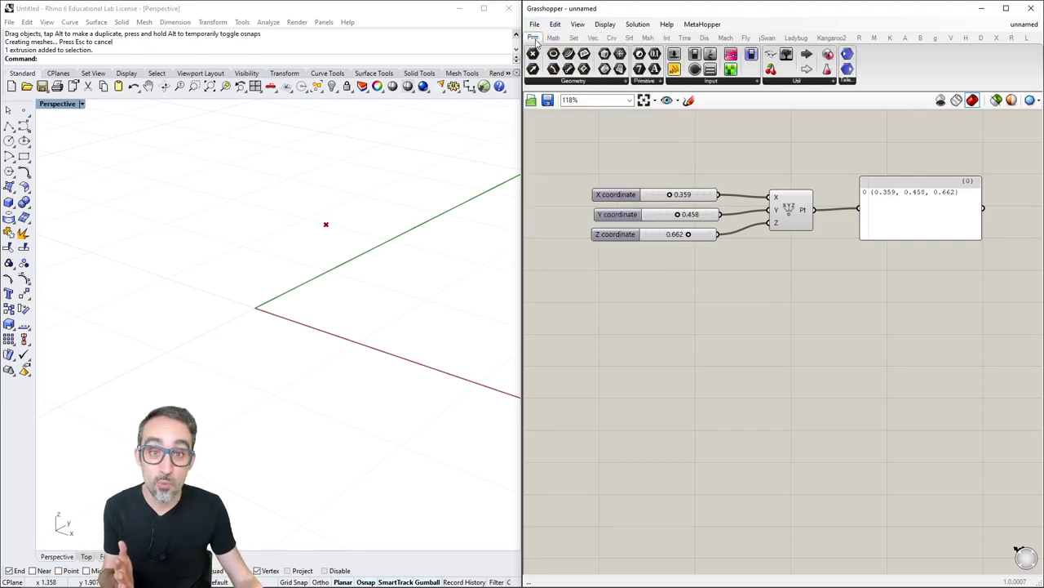
click(779, 83)
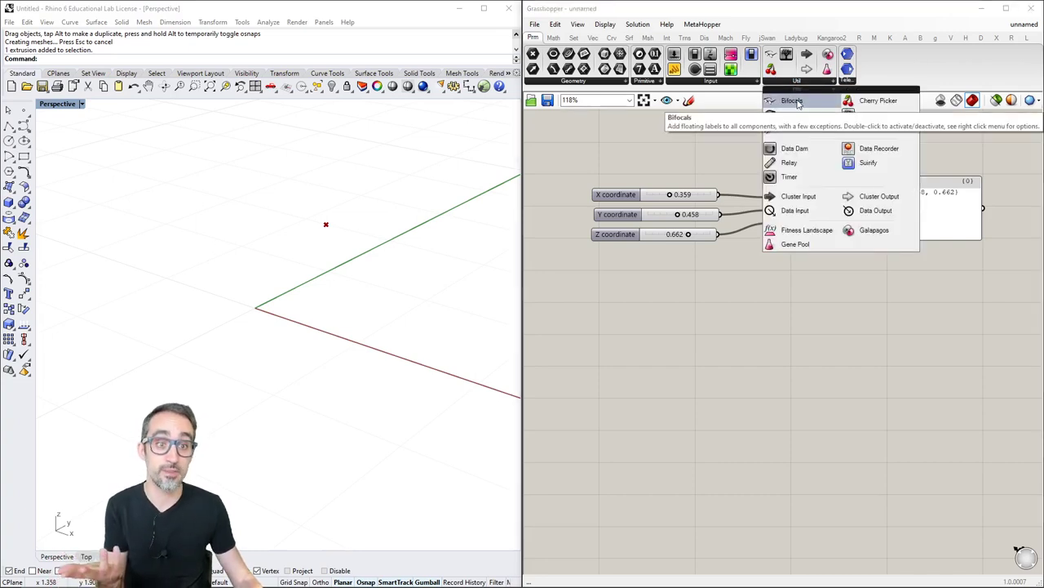
drag(792, 103, 634, 157)
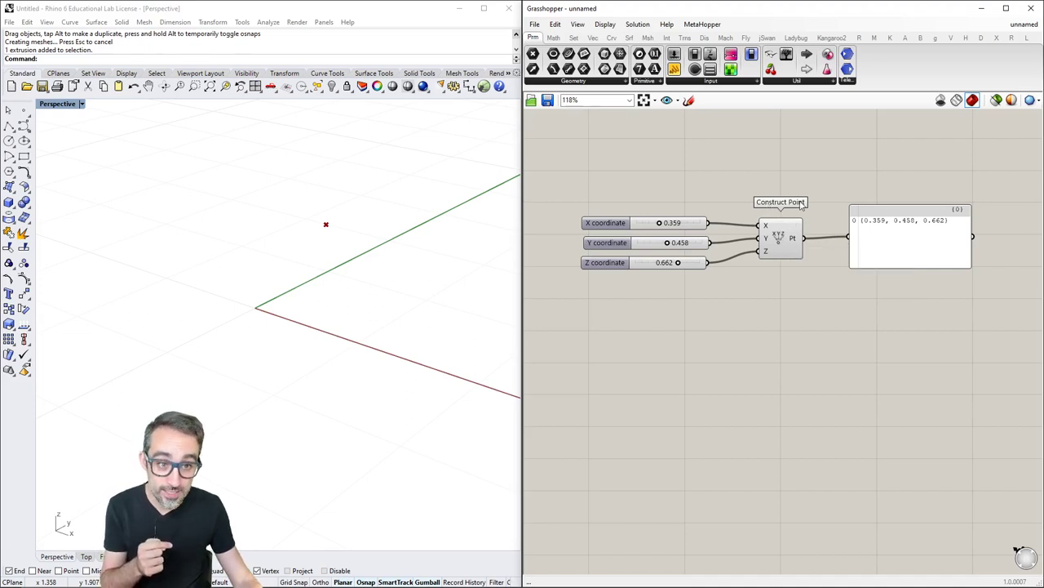
double_click(758, 368)
text(co)
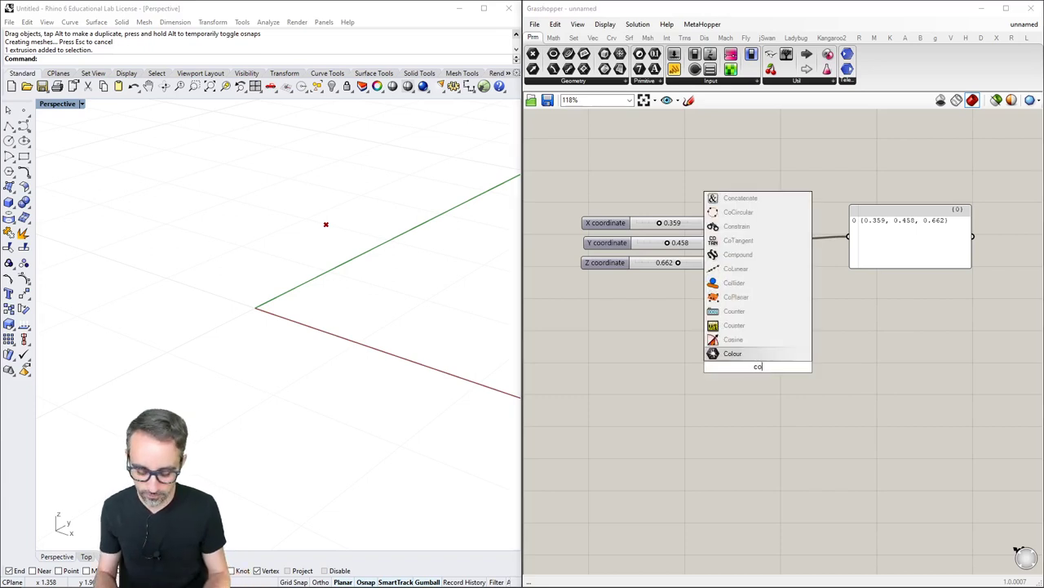
text(nstruc)
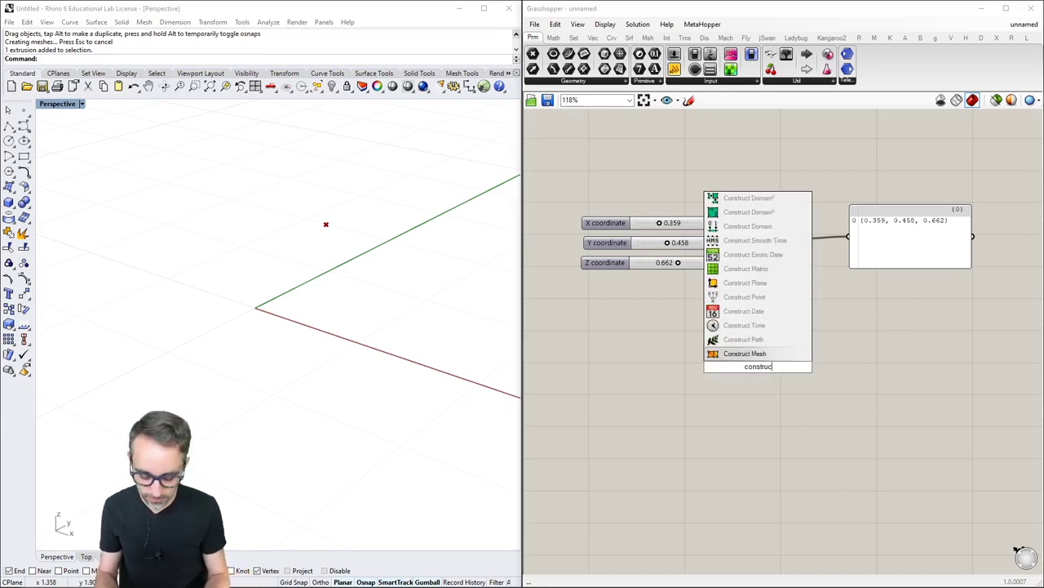
text(t poi)
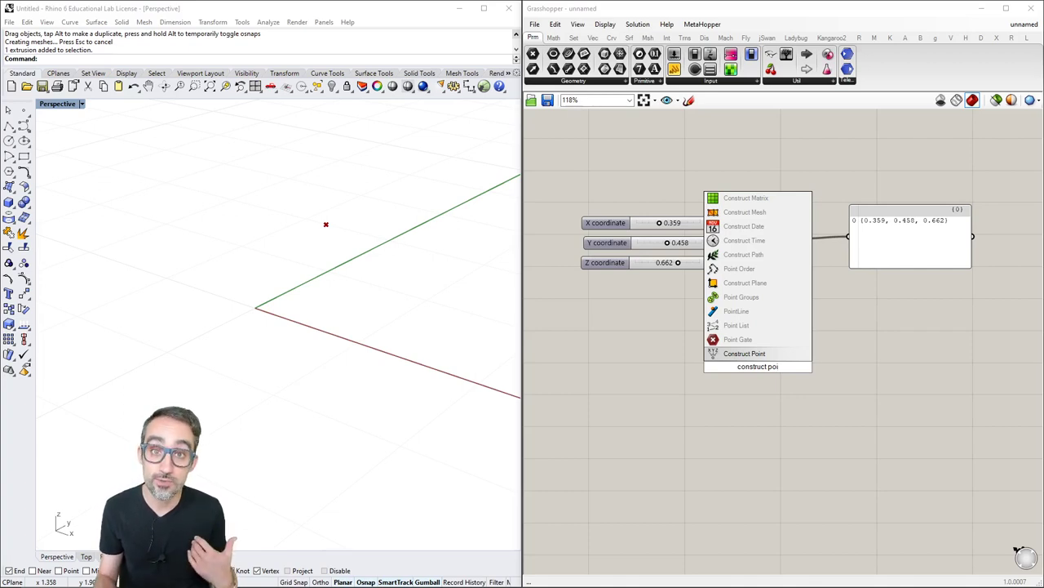
key(Return)
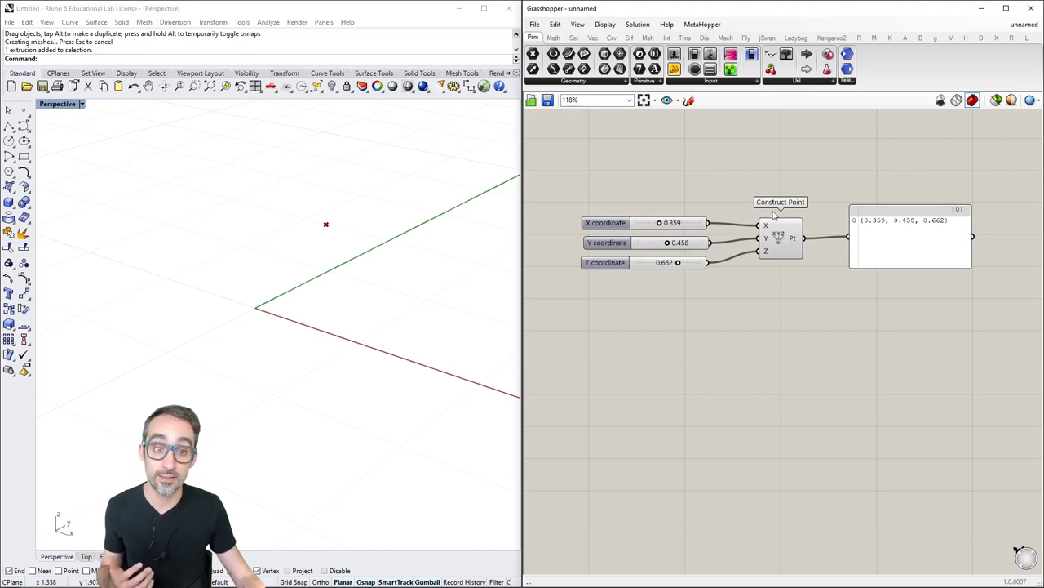
double_click(775, 312)
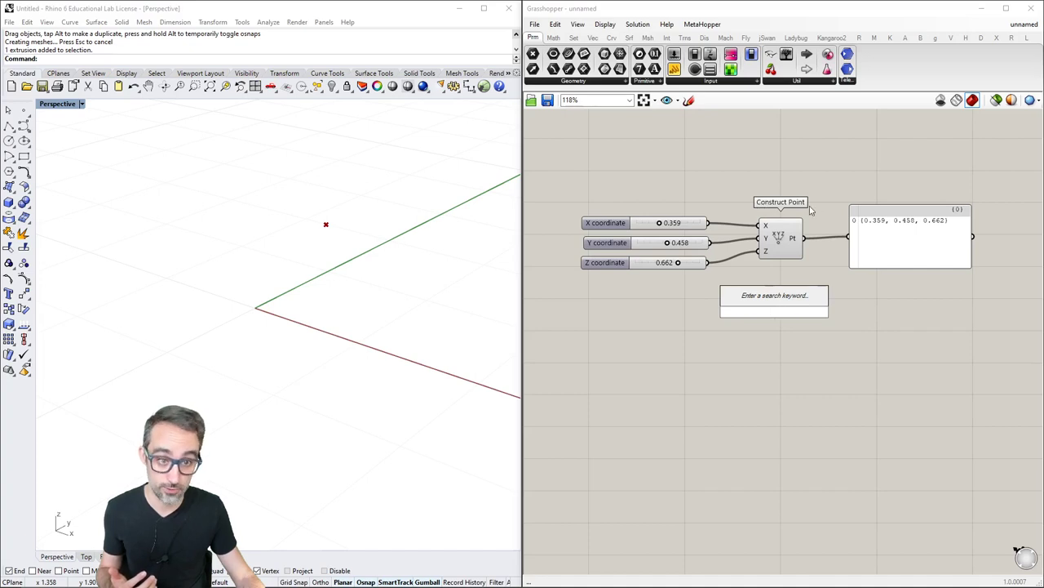
click(780, 173)
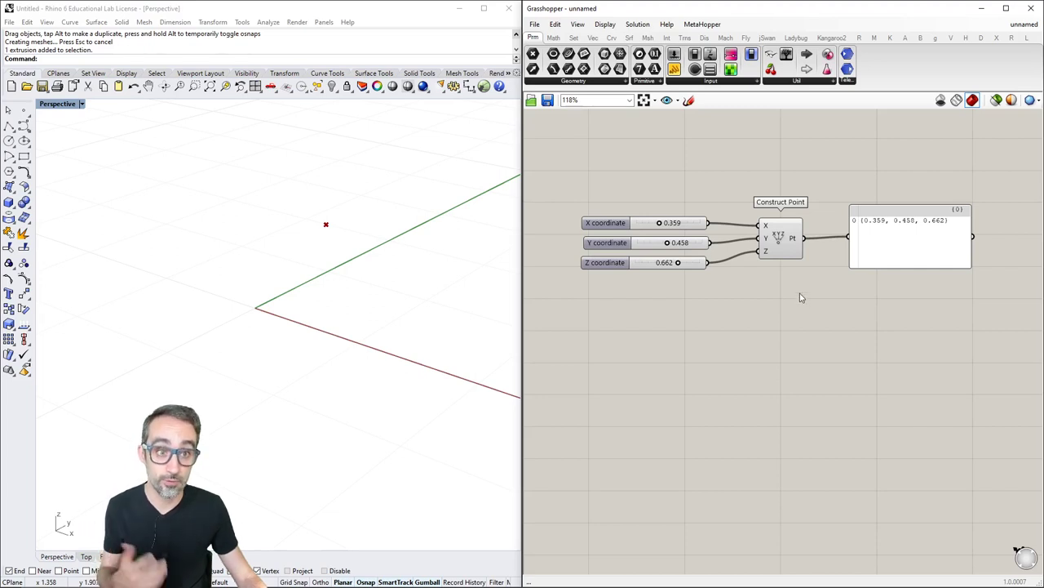
click(783, 239)
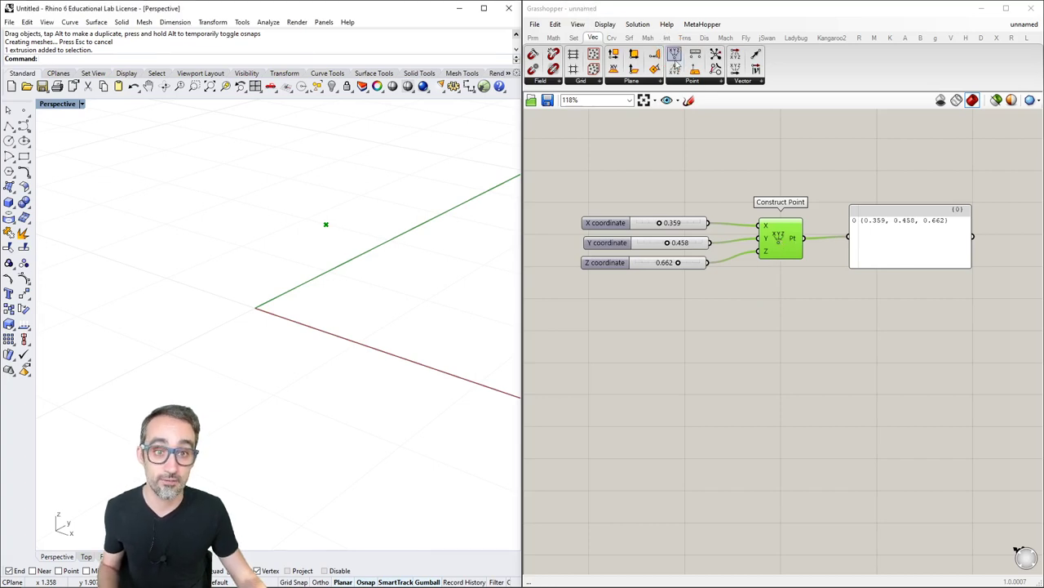
click(533, 38)
click(785, 163)
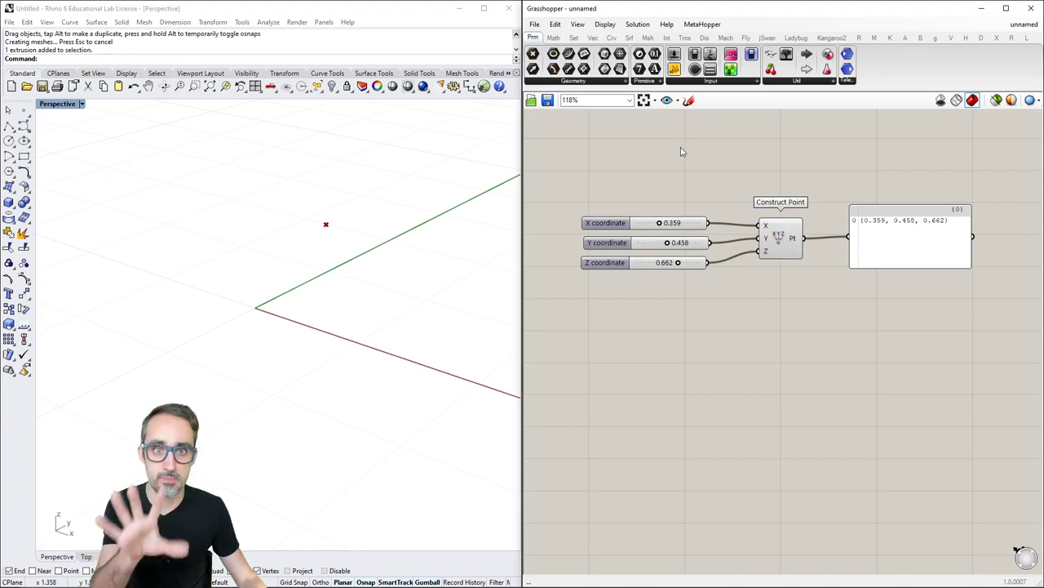
click(605, 23)
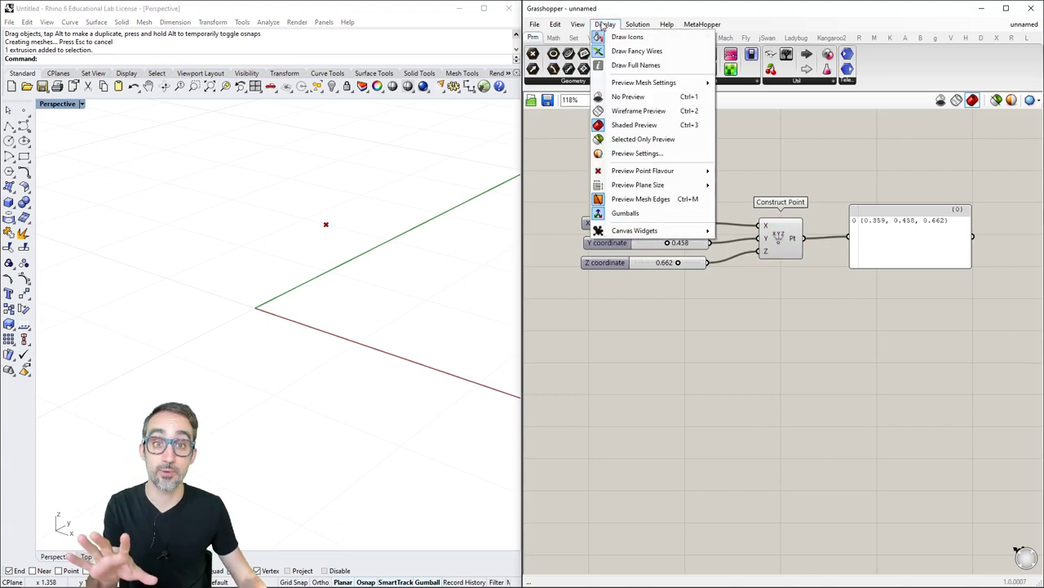
click(655, 40)
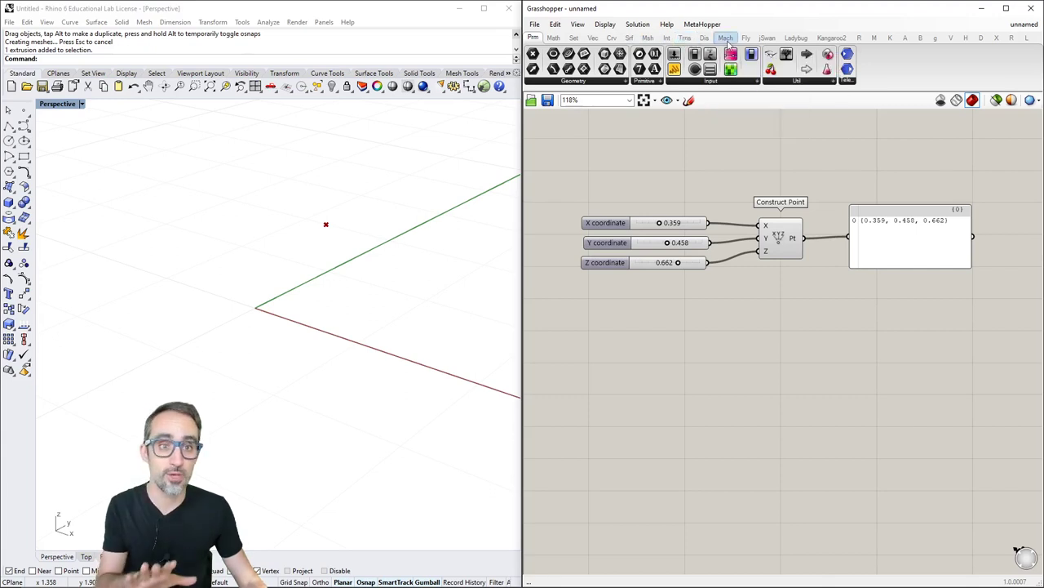
- Switch the component tabs to icon display from the Curve tab's right-click menu
mouse_move(736, 43)
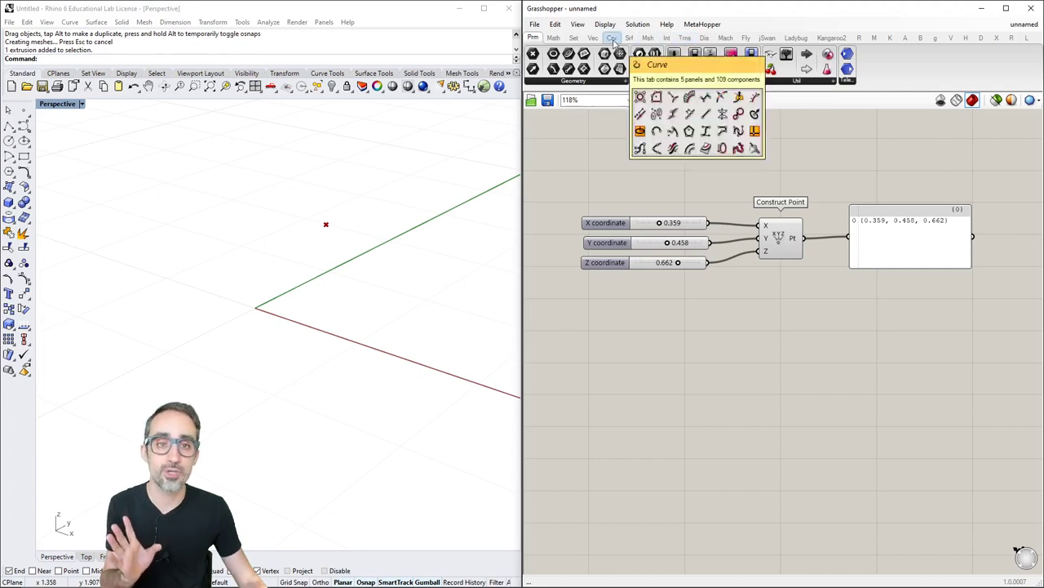
right_click(614, 41)
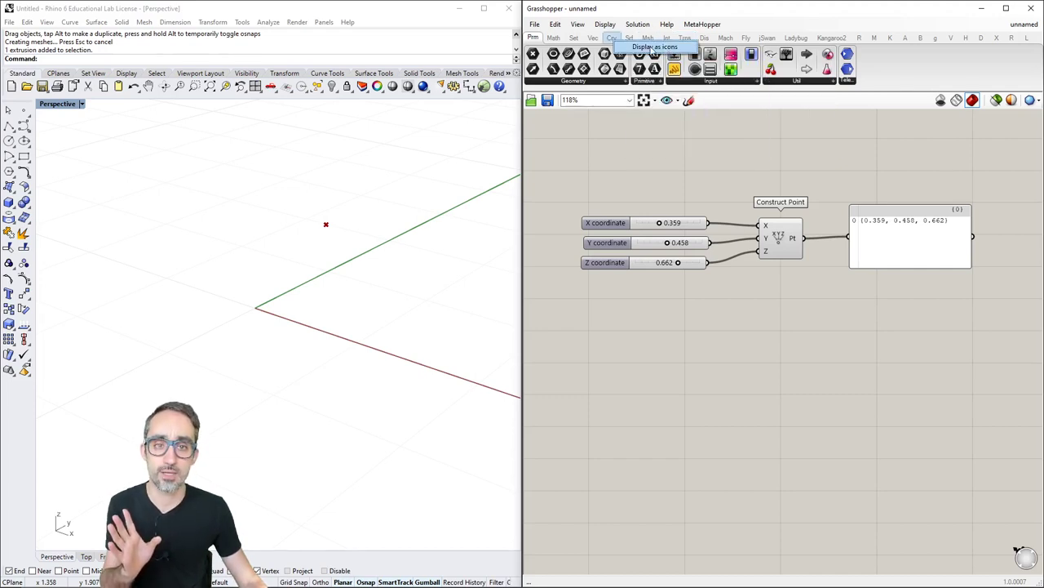
click(653, 48)
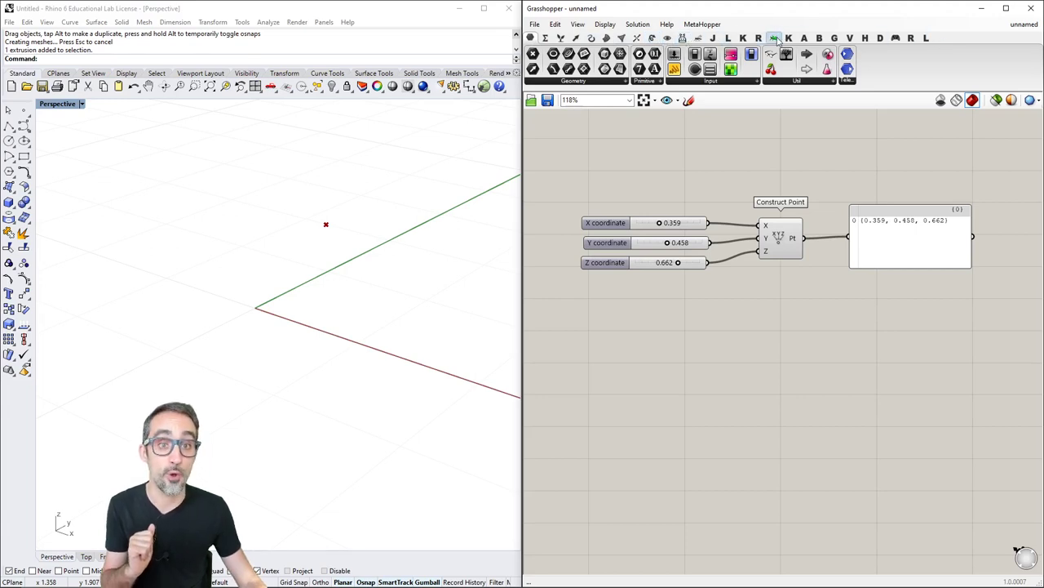
mouse_move(778, 40)
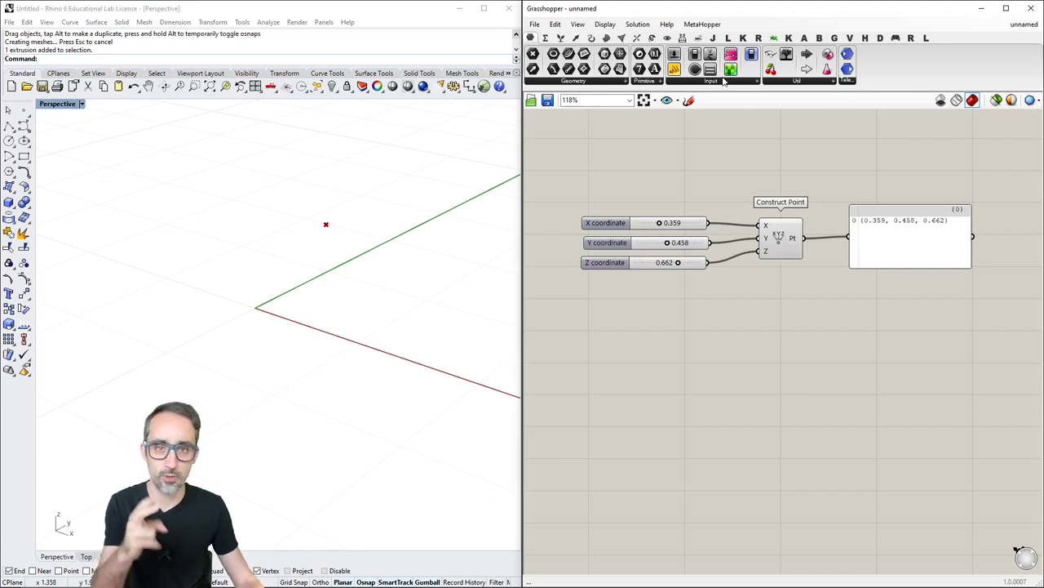
- Drag the ribbon splitter down so each panel's icons wrap into three rows
drag(754, 89, 754, 96)
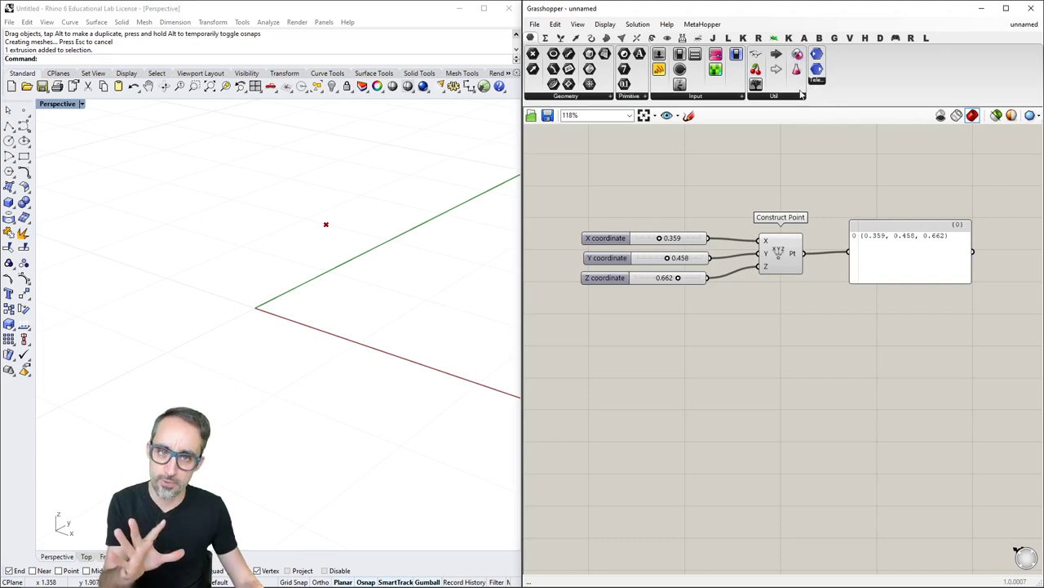
mouse_move(826, 102)
mouse_down()
mouse_move(825, 148)
mouse_move(826, 86)
mouse_move(825, 102)
mouse_up()
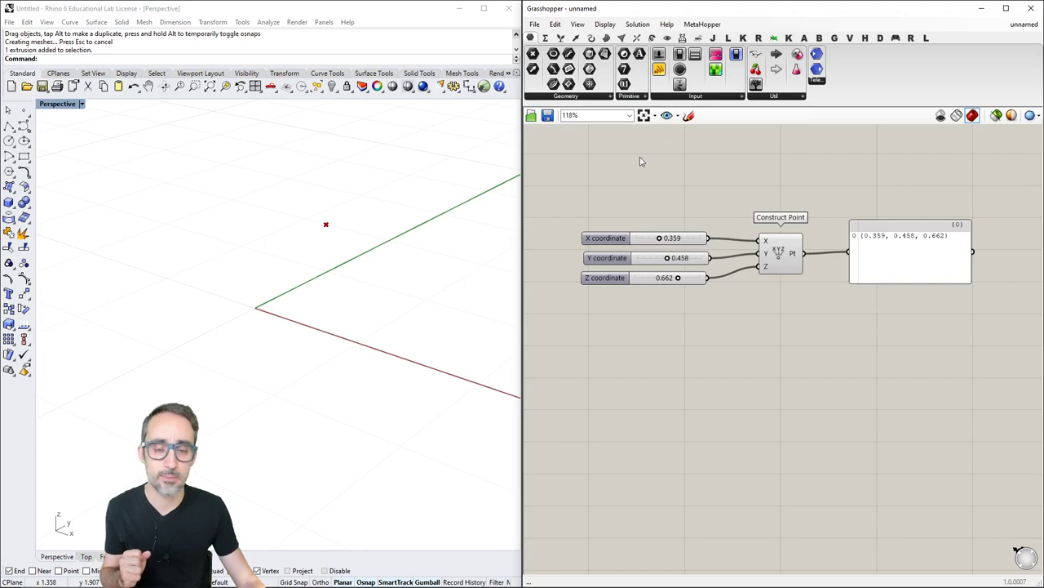
- Toggle View > Obscure Components, then browse Surface, Mesh and Curve tabs and expand Curve Analysis
click(583, 25)
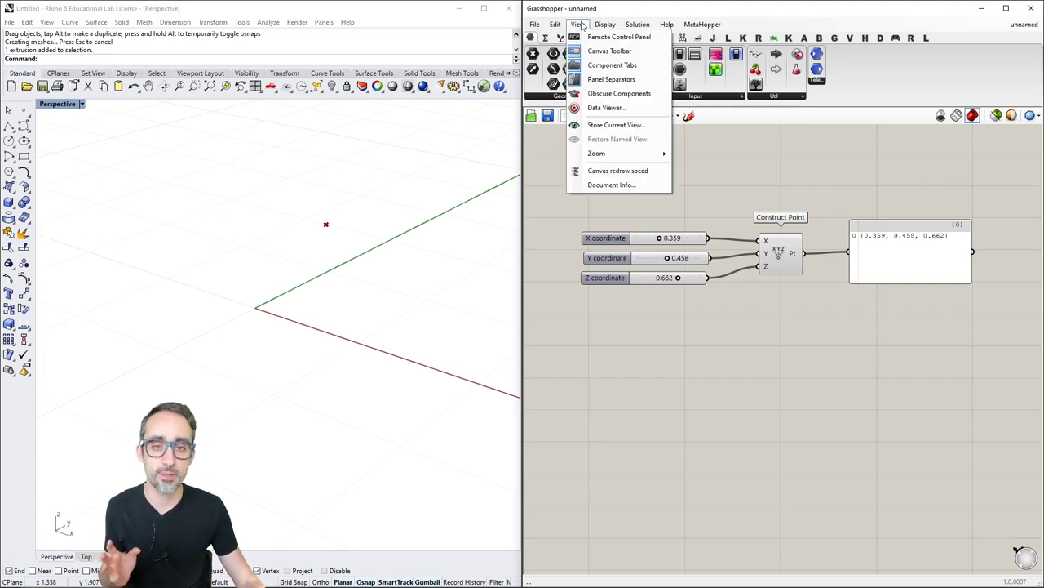
click(627, 94)
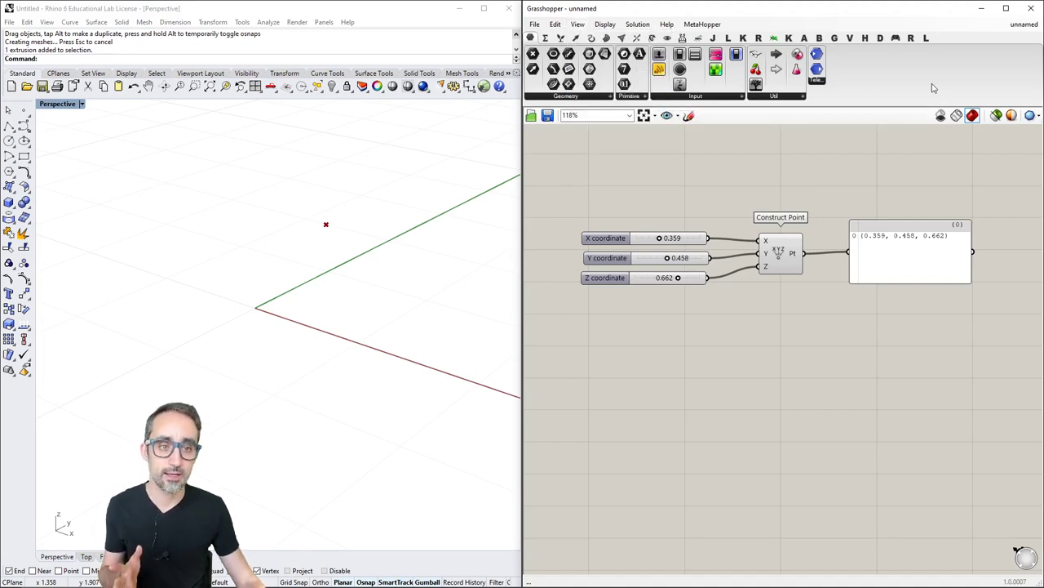
click(607, 38)
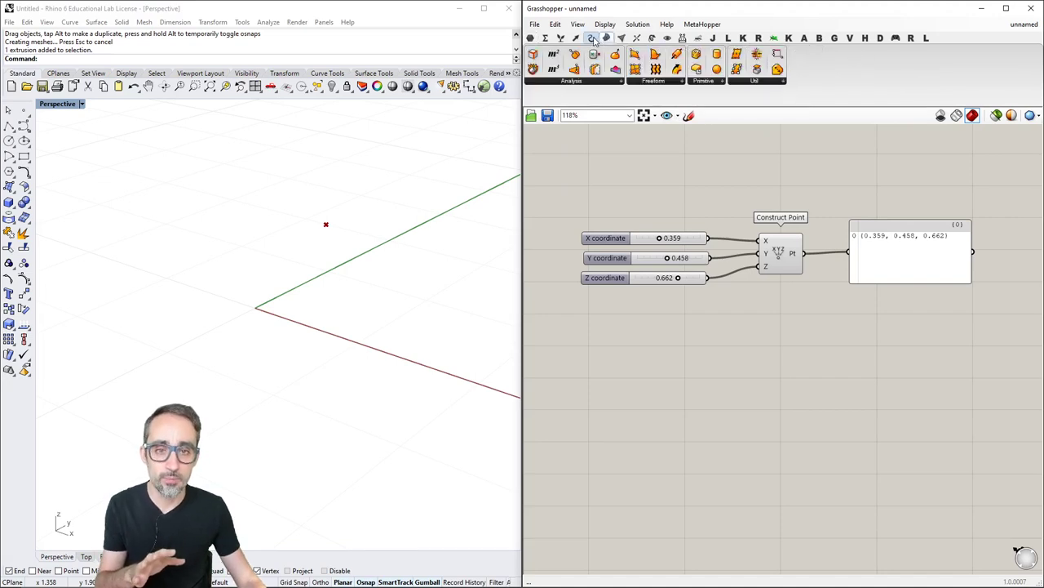
click(591, 37)
click(622, 37)
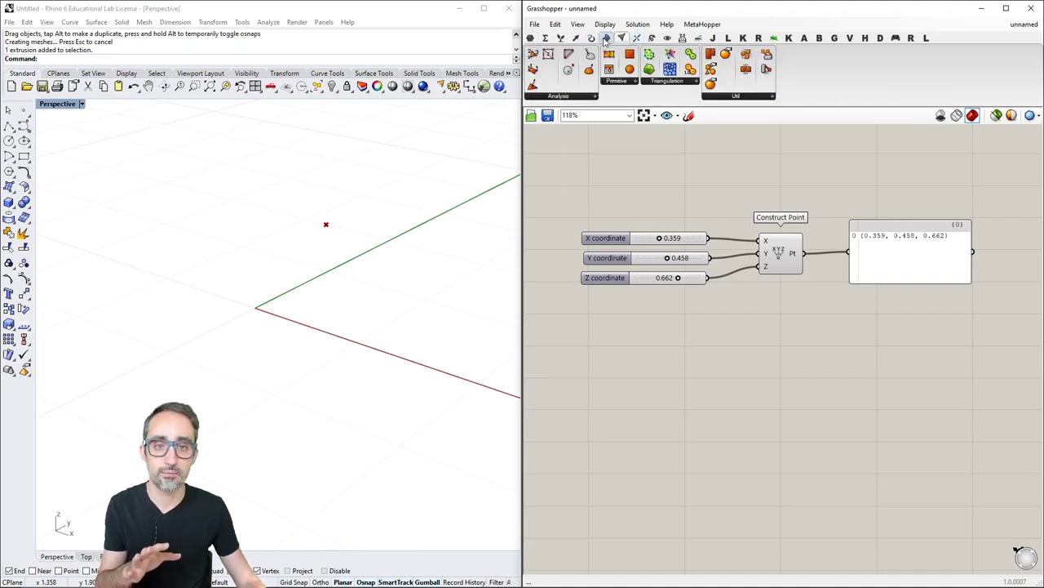
click(590, 38)
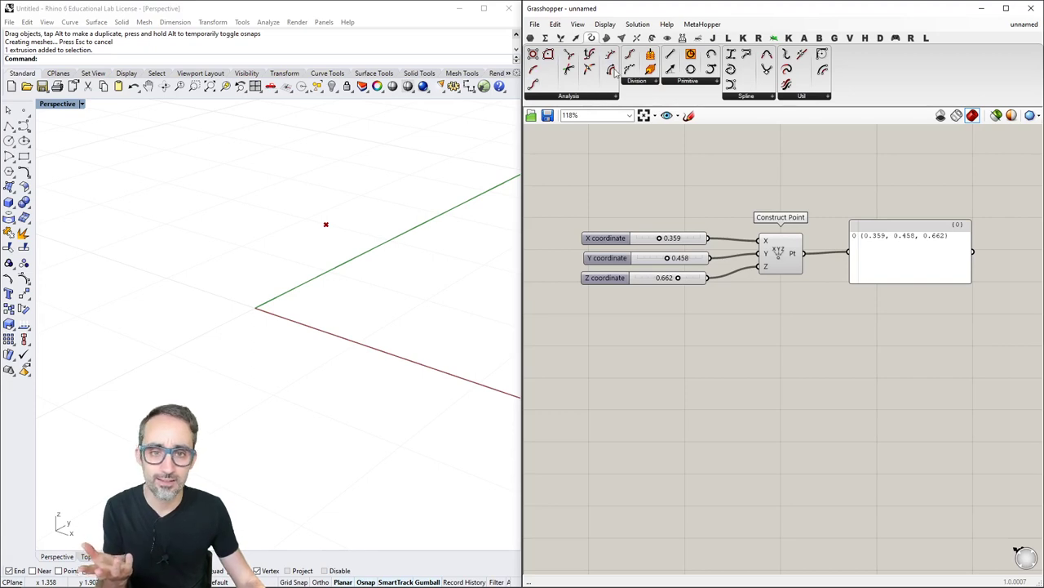
click(593, 98)
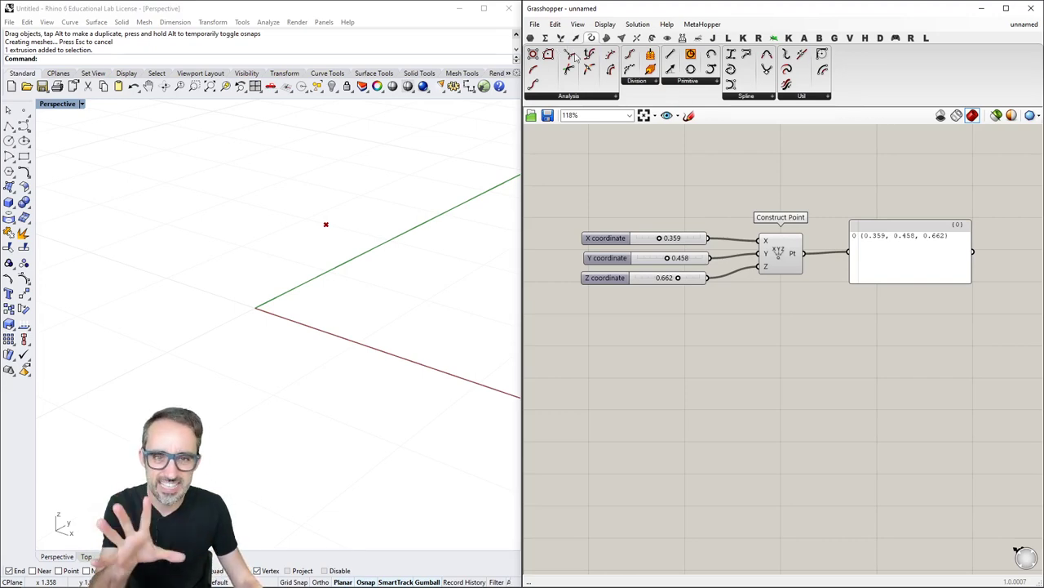
click(590, 97)
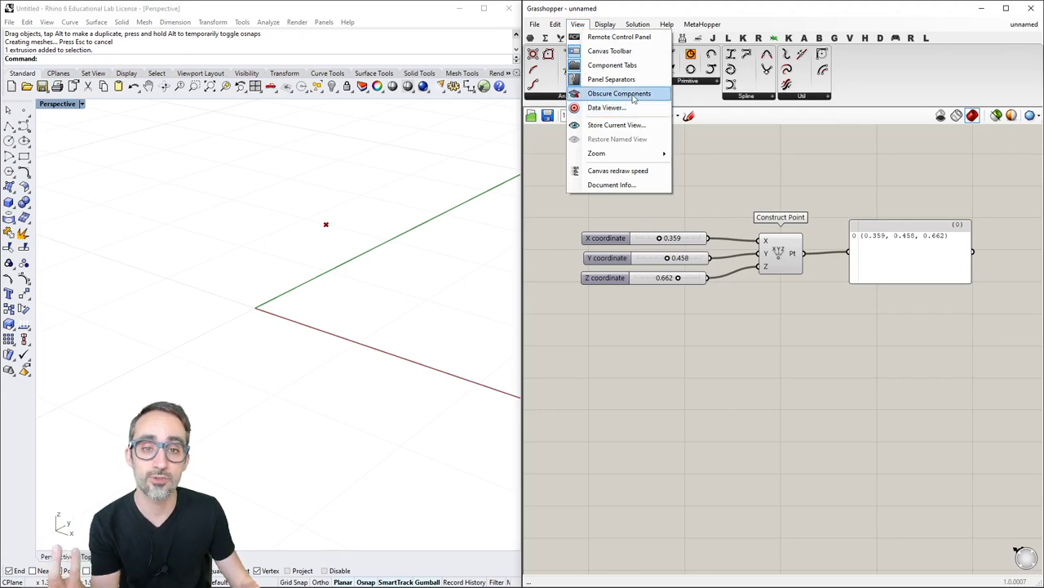
- Turn on Obscure Components and expand the Curve Division panel to see the extra icons
click(617, 98)
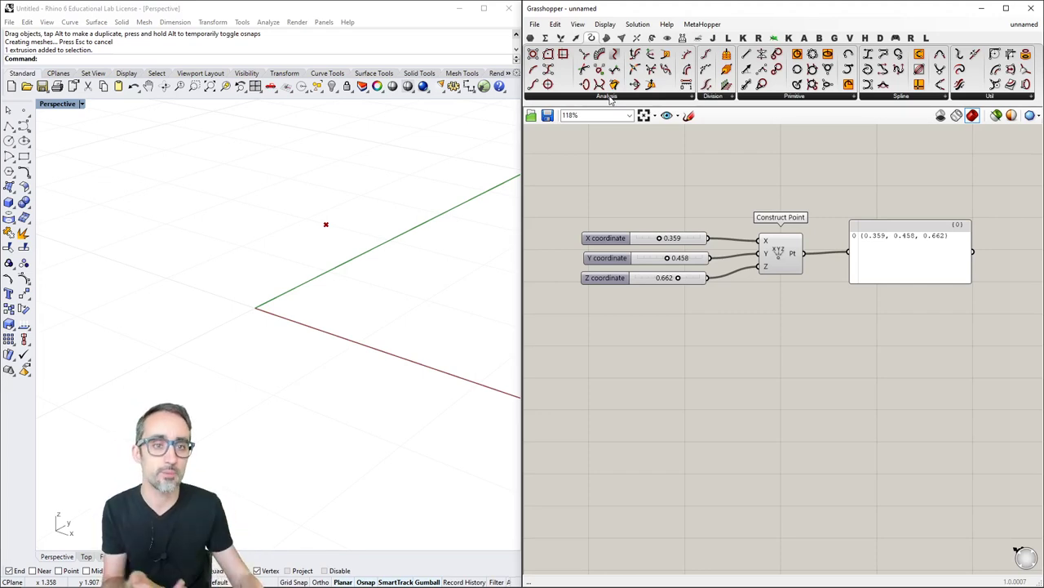
click(716, 95)
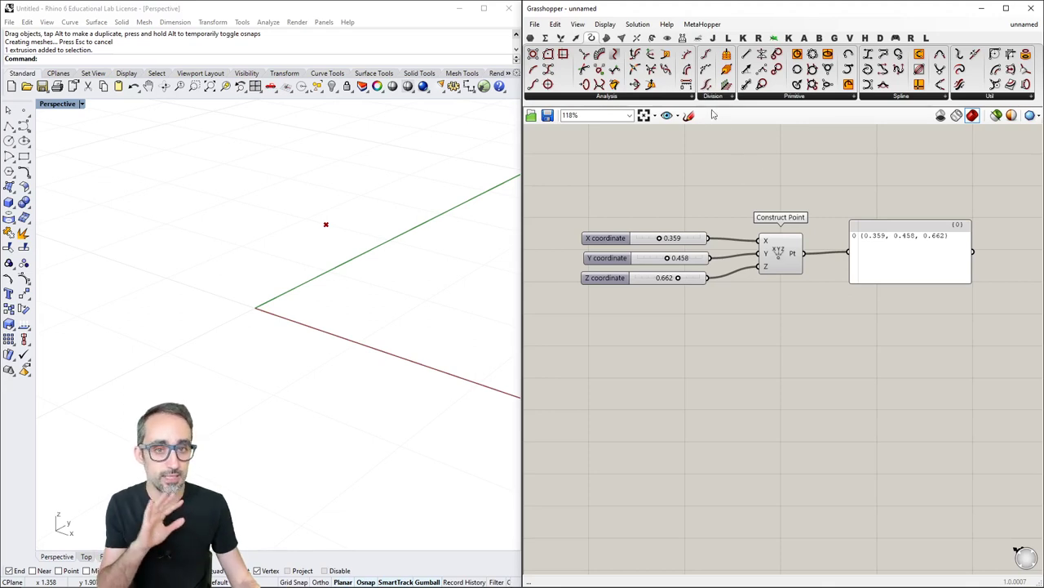
- Toggle Draw Full Names on and back off, nudging Construct Point slightly right
click(612, 26)
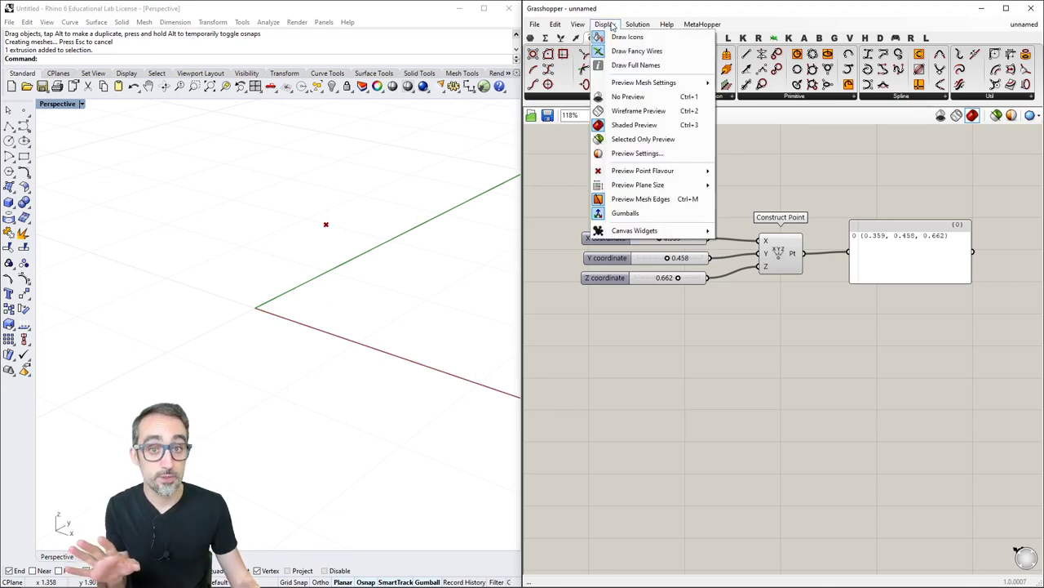
click(792, 150)
scroll(788, 254, up, 2)
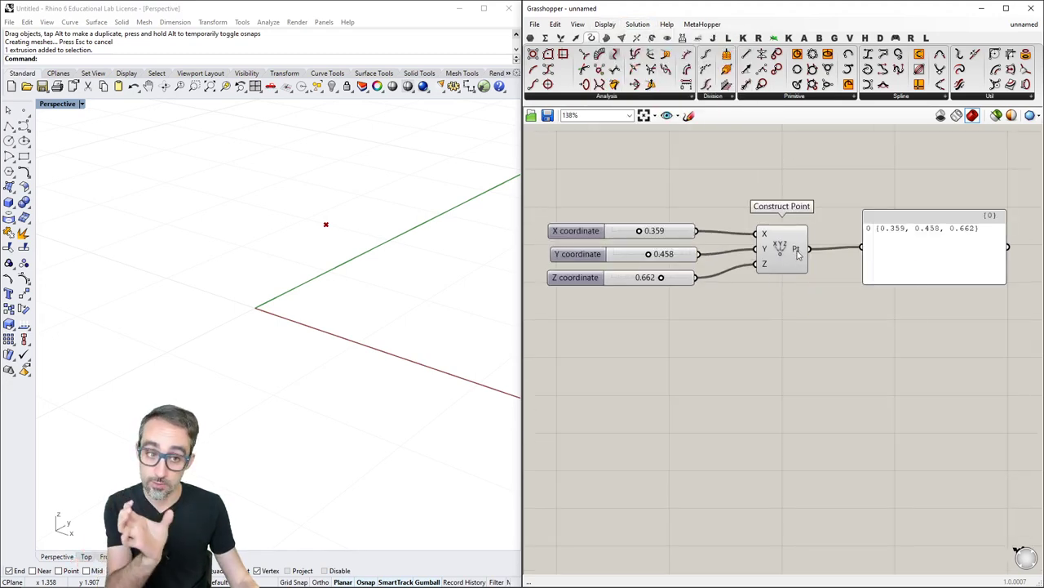
mouse_move(802, 261)
scroll(734, 181, down, 2)
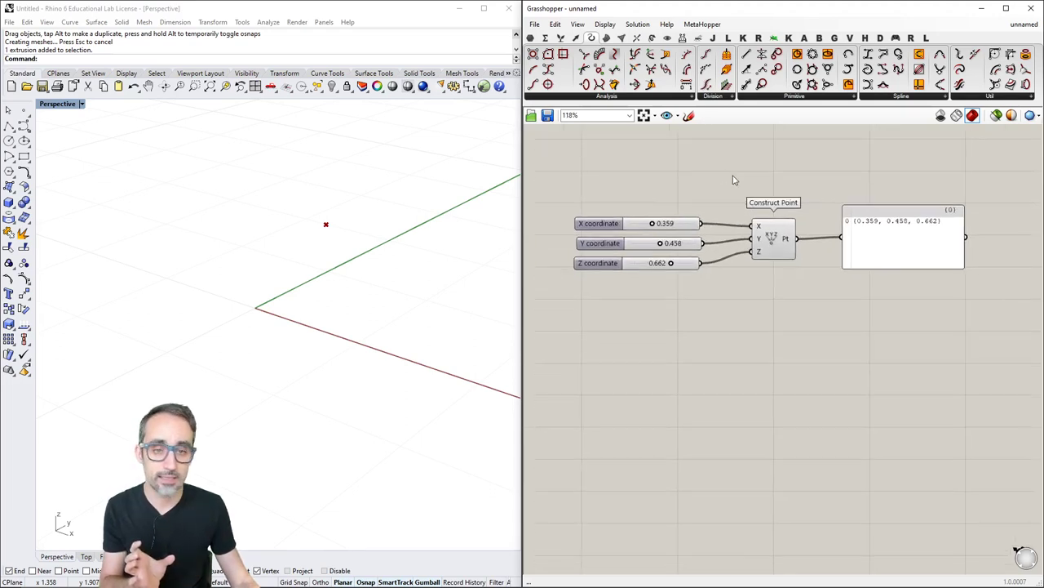
click(602, 25)
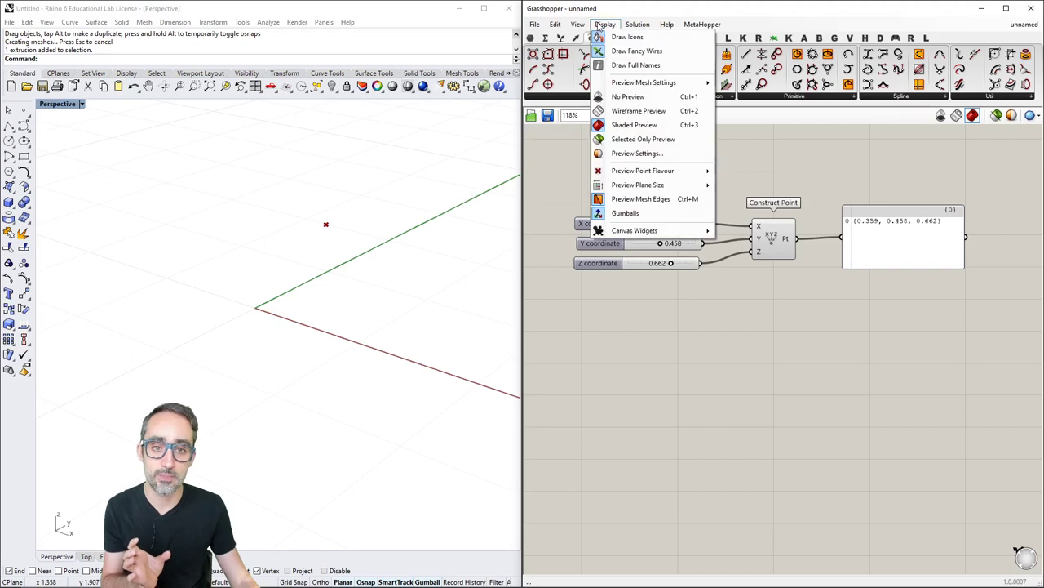
click(628, 67)
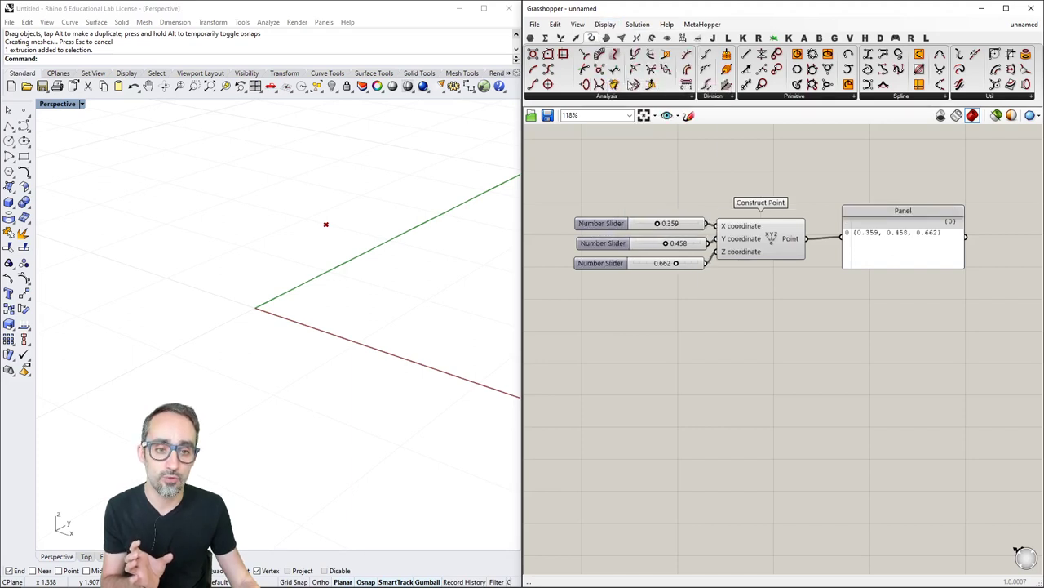
drag(773, 245, 786, 246)
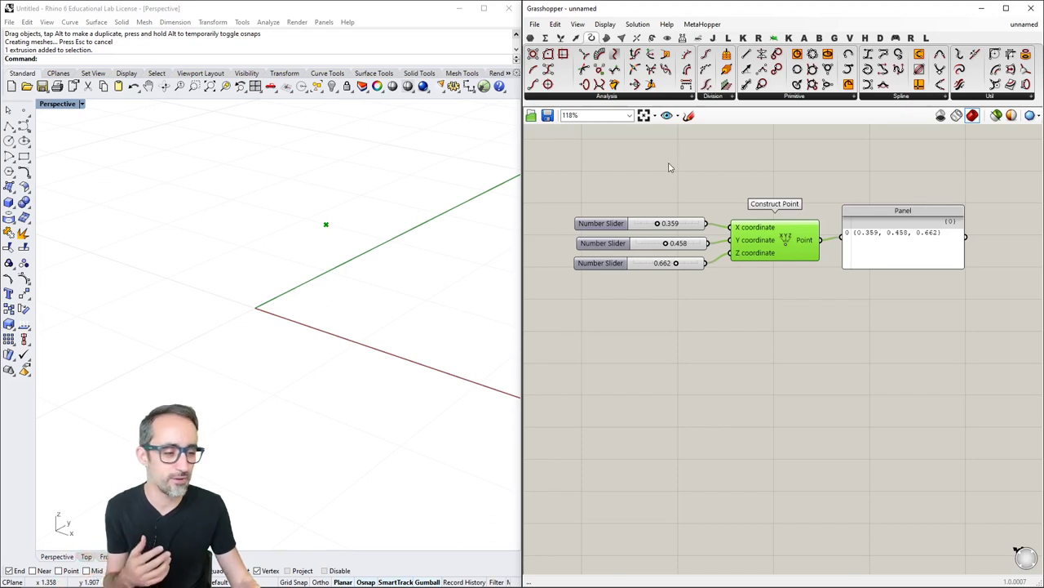
click(606, 25)
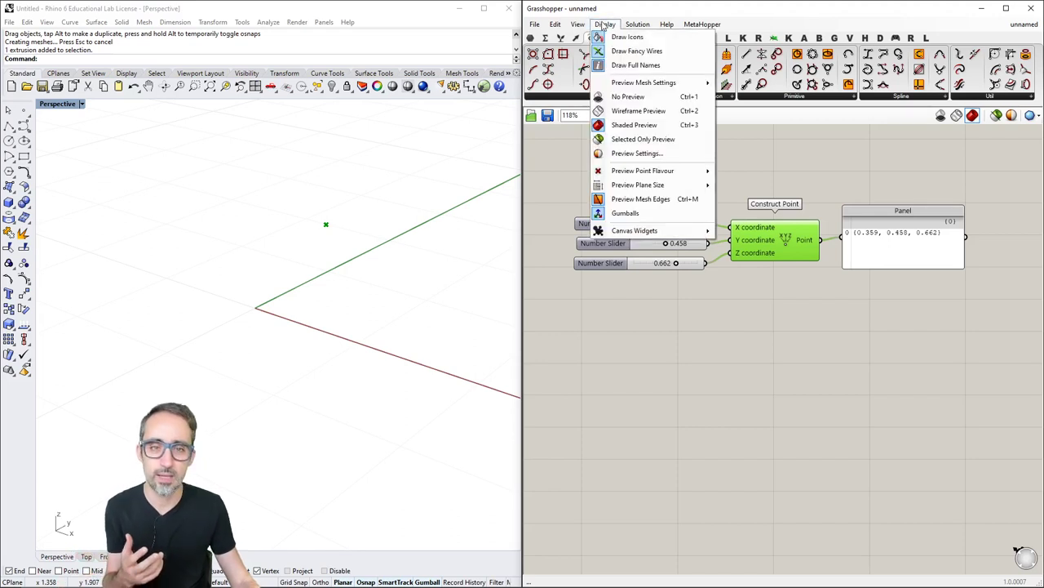
click(651, 69)
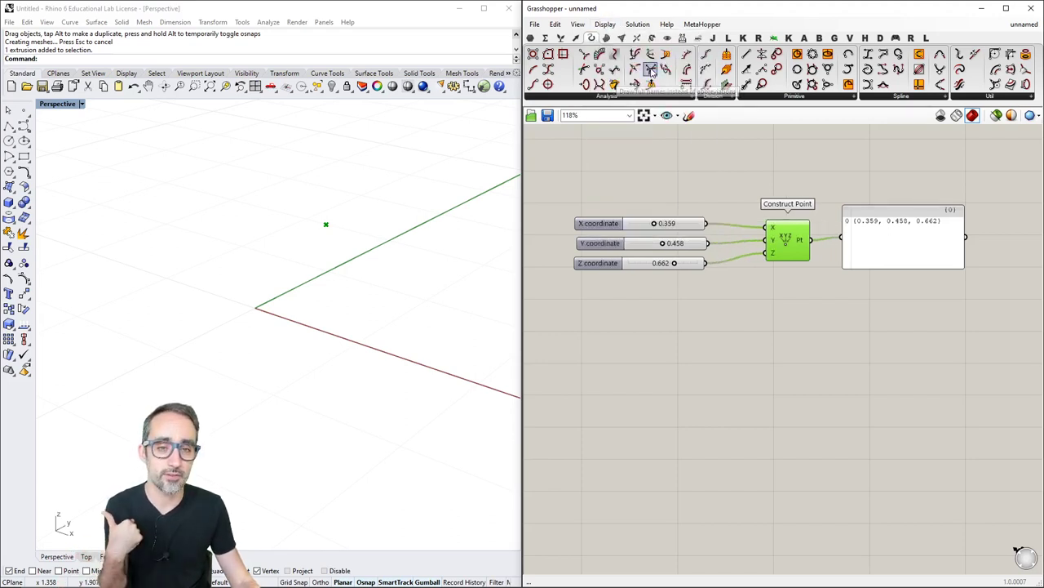
click(756, 211)
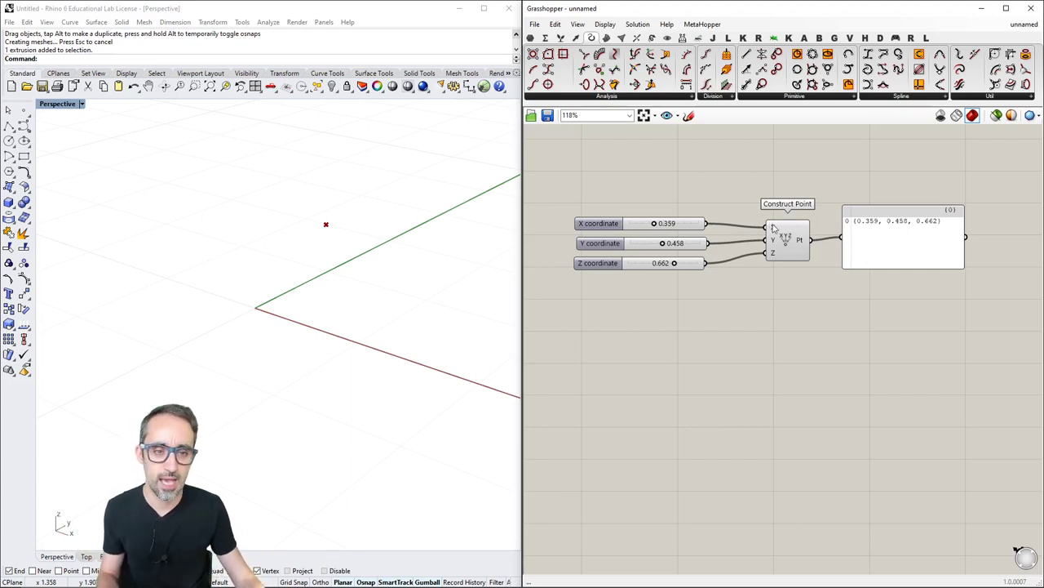
- Move the output panel slightly to the right and deselect it
mouse_move(775, 229)
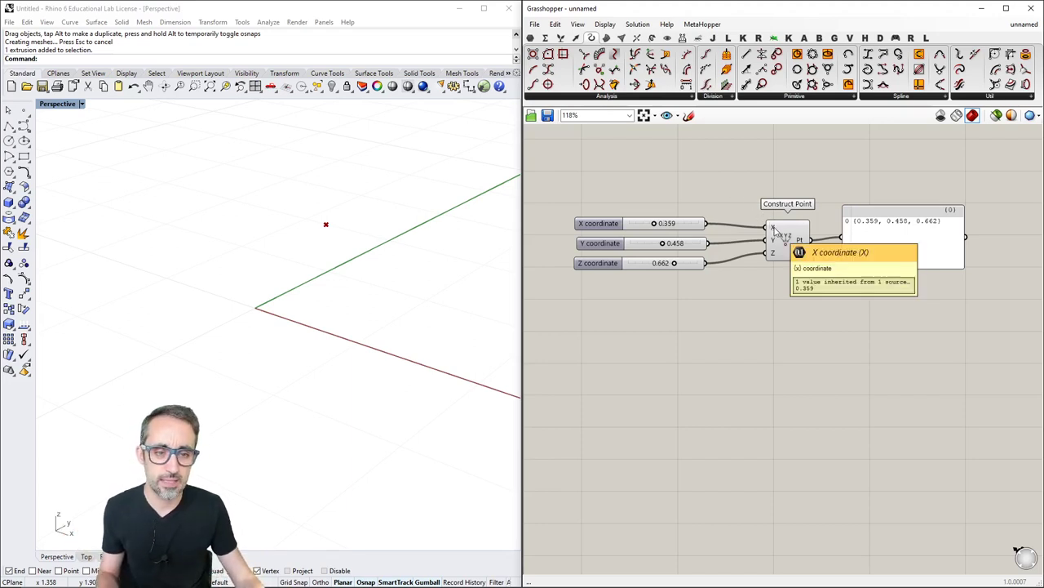
drag(870, 251, 890, 254)
click(793, 306)
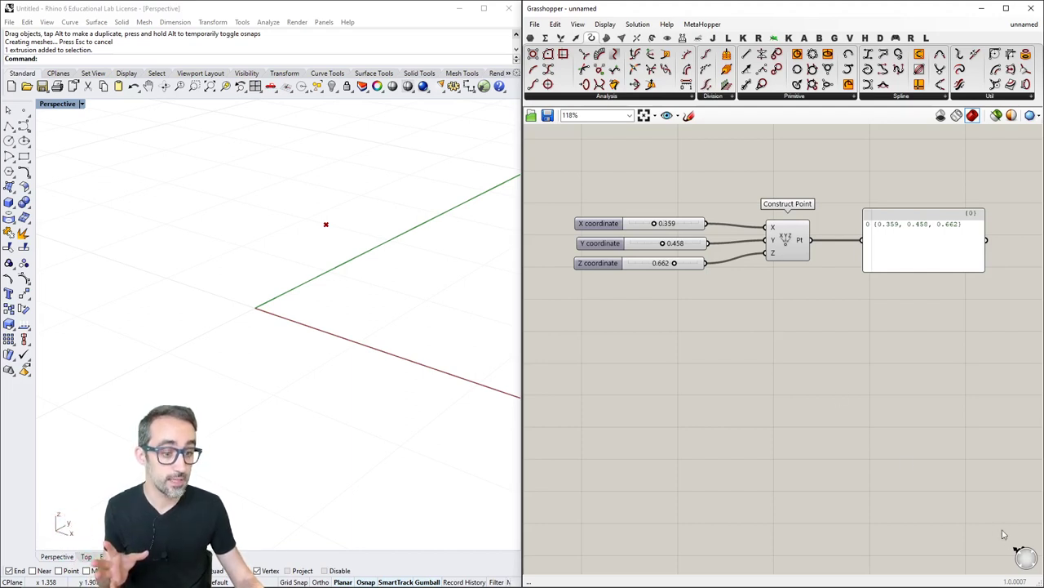
- Zoom to about 118% and pan so the sliders, Construct Point and panel fill the canvas
scroll(983, 510, down, 4)
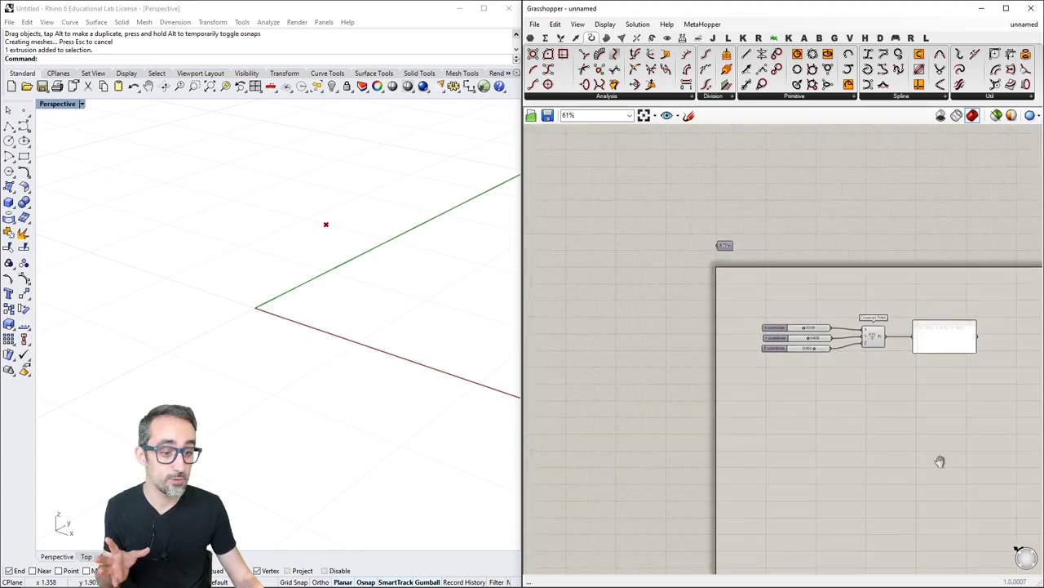
right_drag(813, 379, 862, 384)
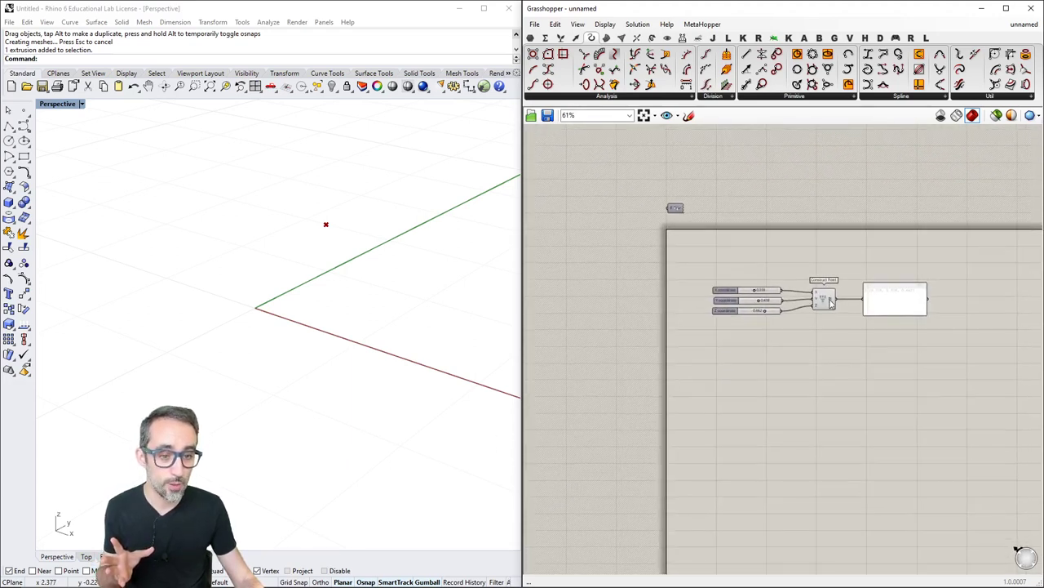
click(829, 300)
scroll(841, 350, up, 4)
scroll(845, 344, up, 7)
scroll(846, 343, down, 7)
click(847, 344)
right_drag(846, 344, 819, 287)
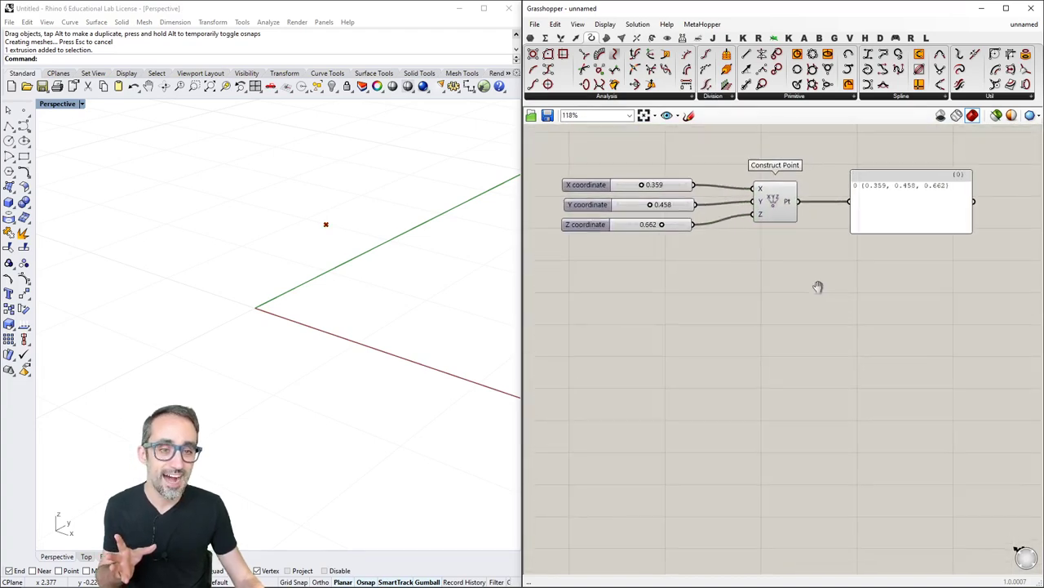
- Turn off the Compass under Display > Canvas Widgets, then nudge the canvas view
click(605, 27)
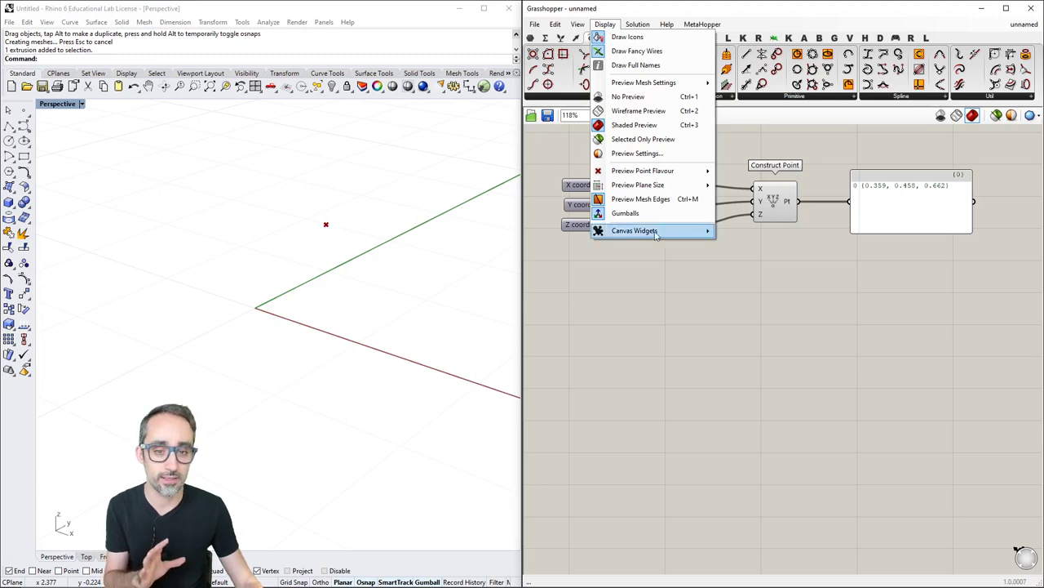
mouse_move(657, 232)
click(606, 25)
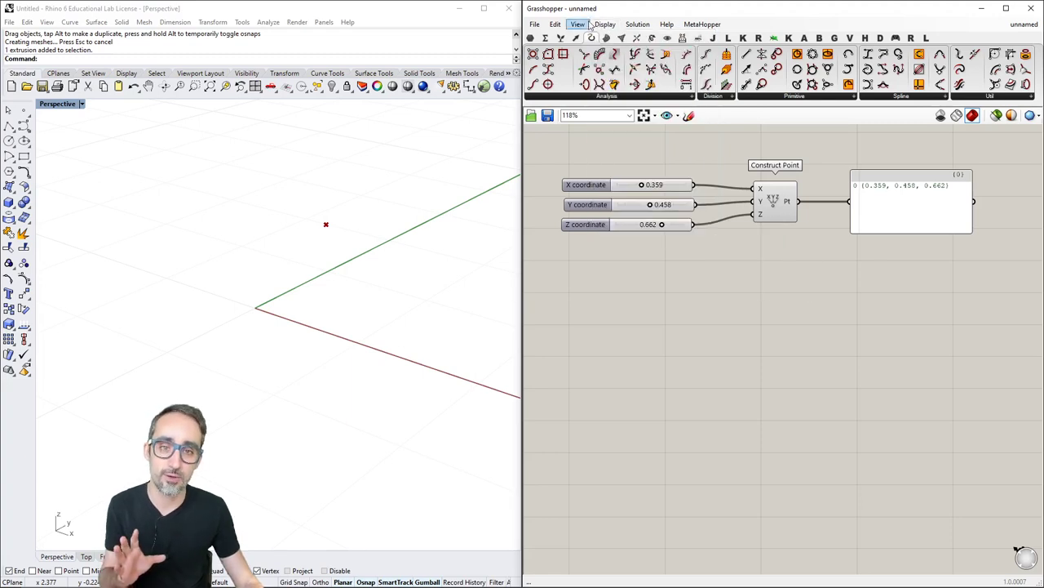
click(606, 24)
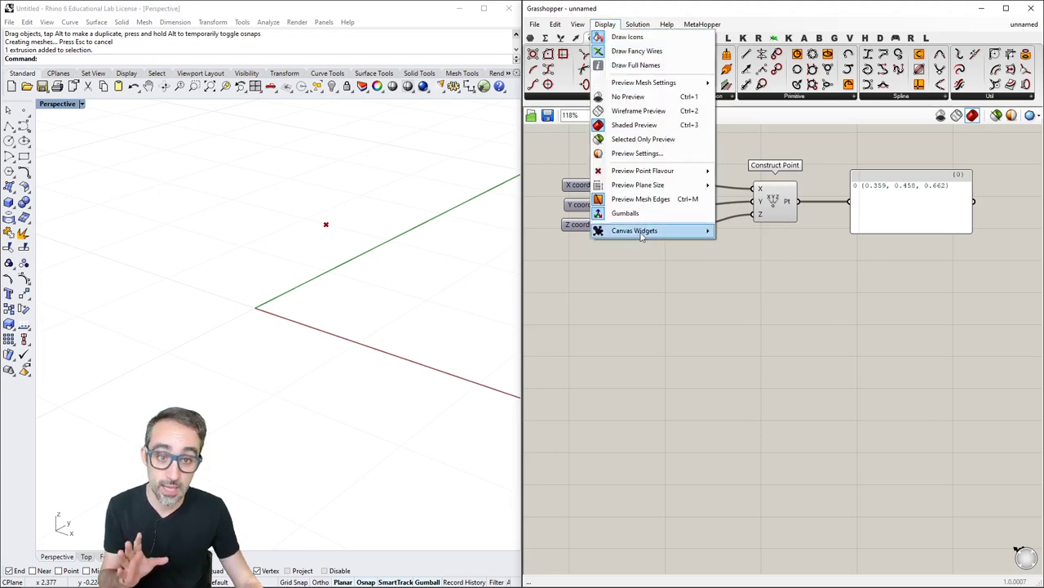
mouse_move(682, 233)
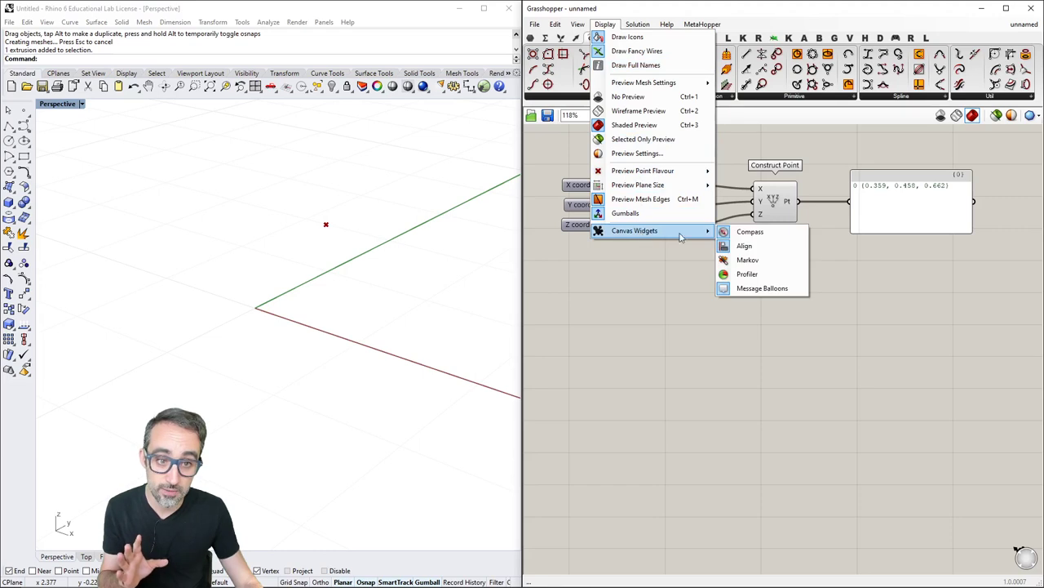
click(751, 233)
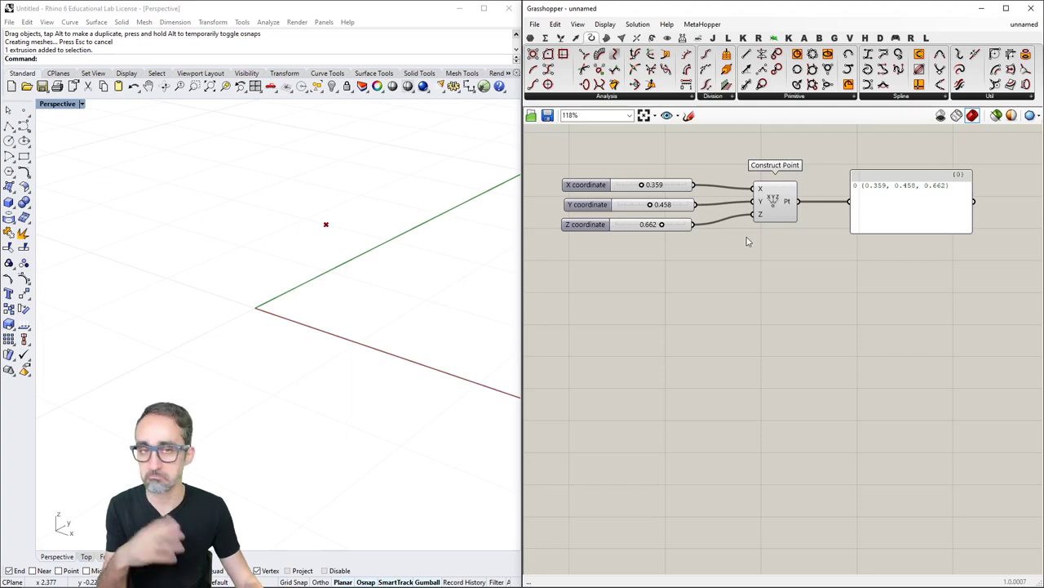
right_drag(745, 258, 750, 288)
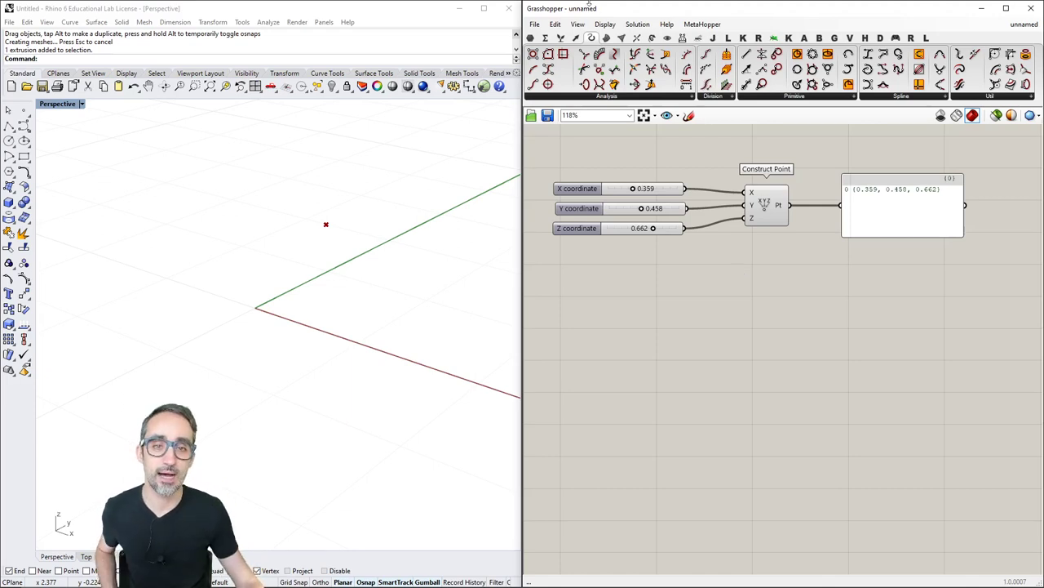
- Enable the Profiler widget under Display > Canvas Widgets, then pan the definition up
click(605, 23)
mouse_move(661, 235)
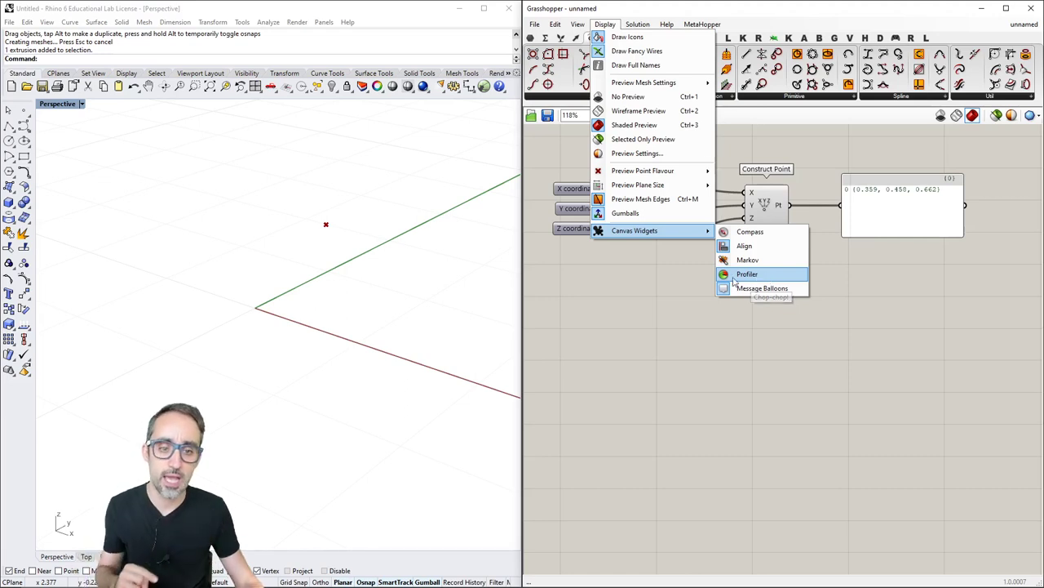
click(751, 277)
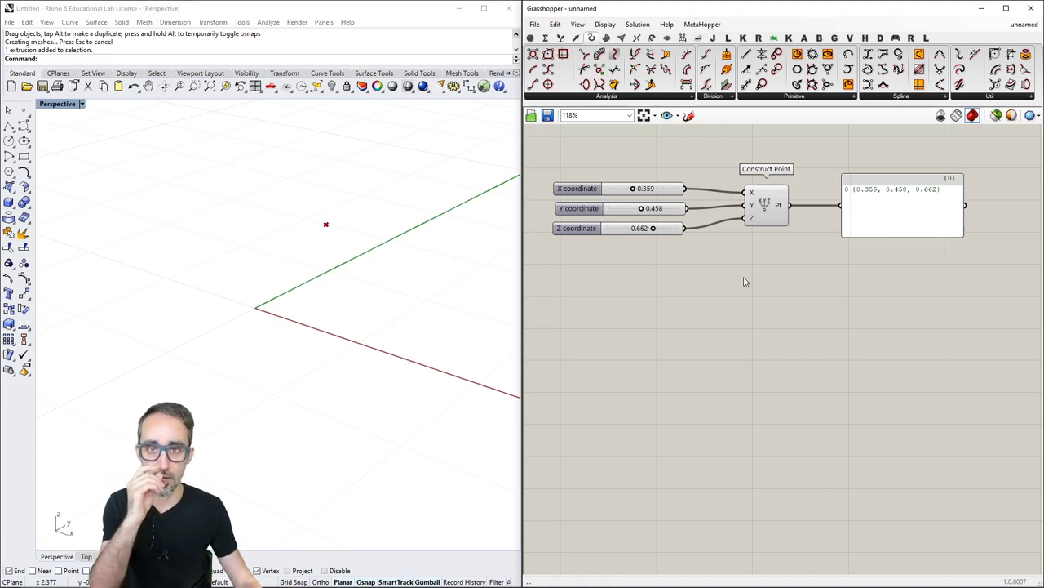
scroll(762, 264, up, 2)
scroll(771, 249, down, 2)
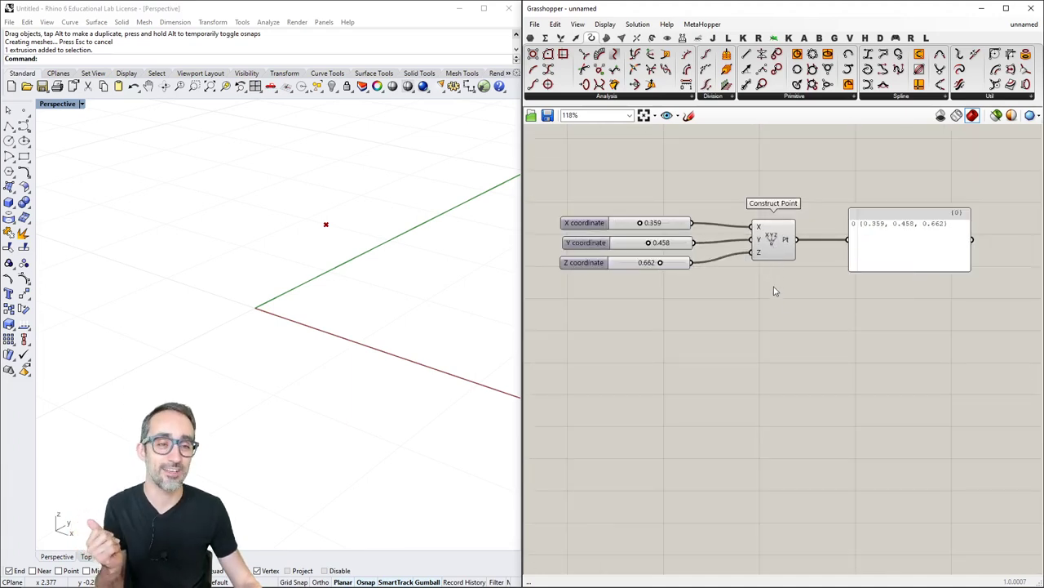
right_drag(772, 282, 772, 256)
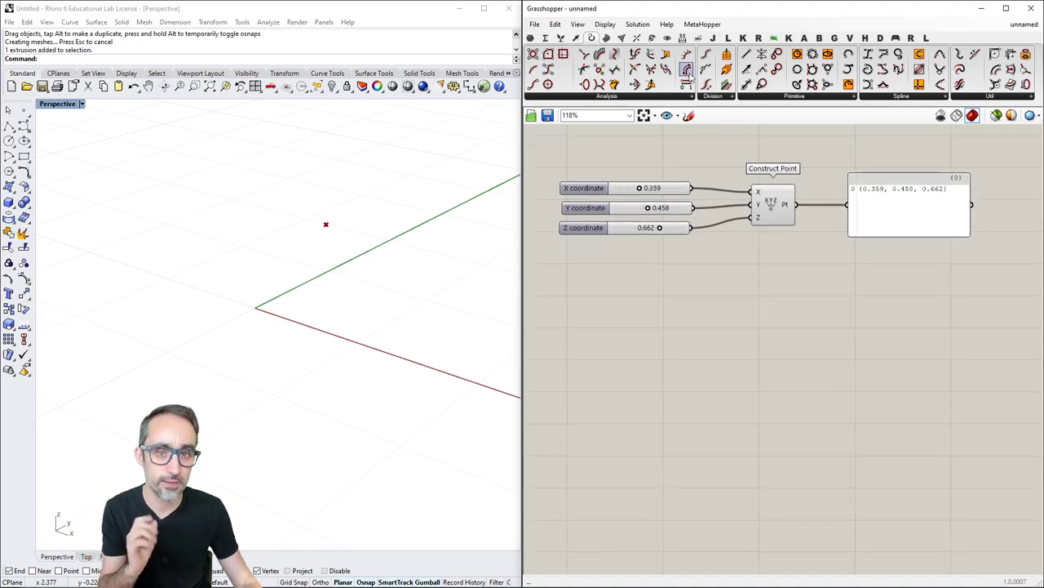
- Place a Rectangular grid component below Construct Point, discarding a mistaken Populate Geometry
click(576, 38)
drag(681, 84, 743, 326)
key(Delete)
drag(645, 54, 748, 292)
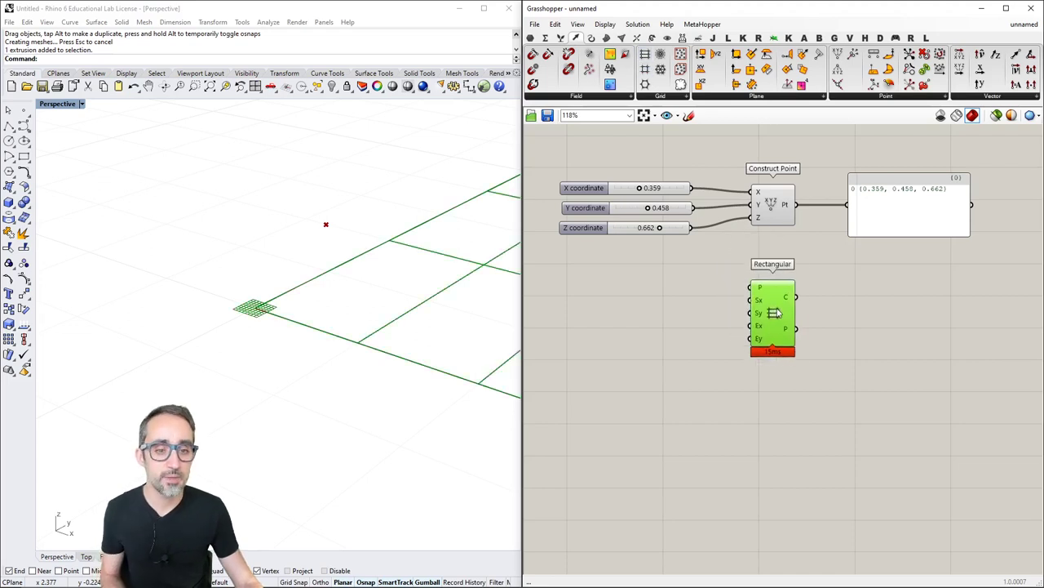
scroll(778, 373, up, 4)
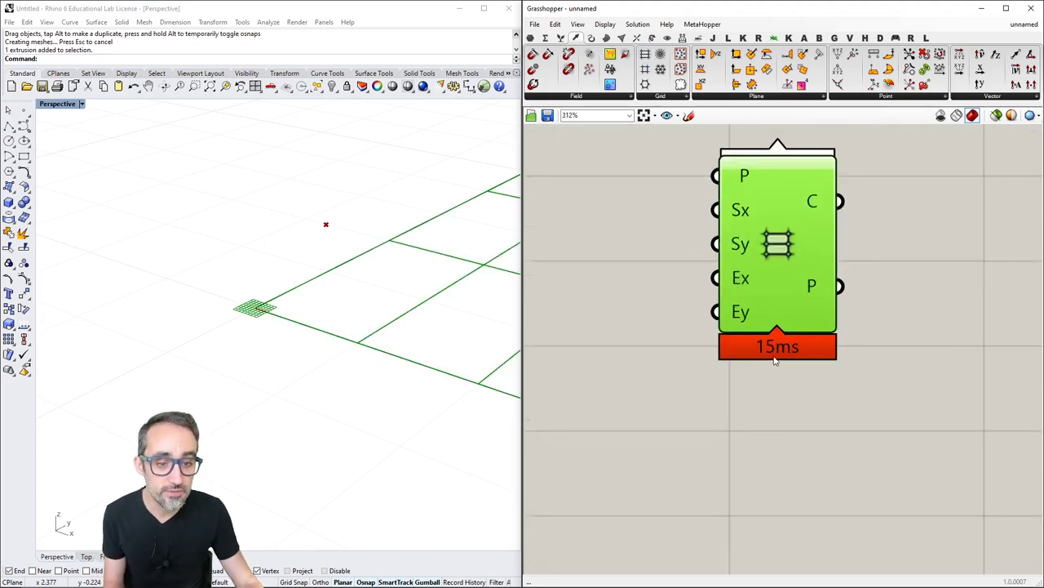
scroll(779, 360, down, 4)
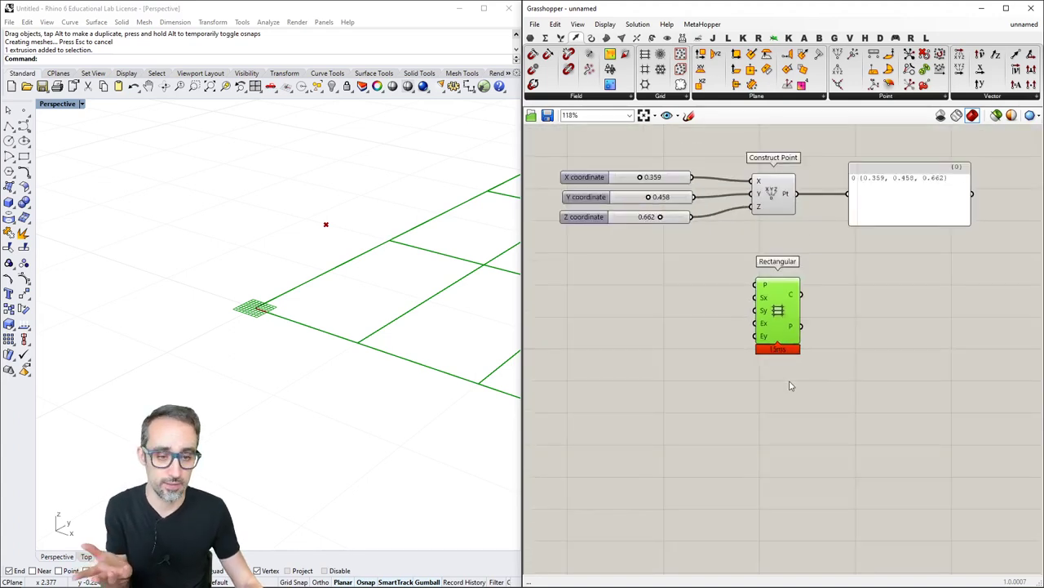
right_drag(790, 386, 781, 370)
click(781, 359)
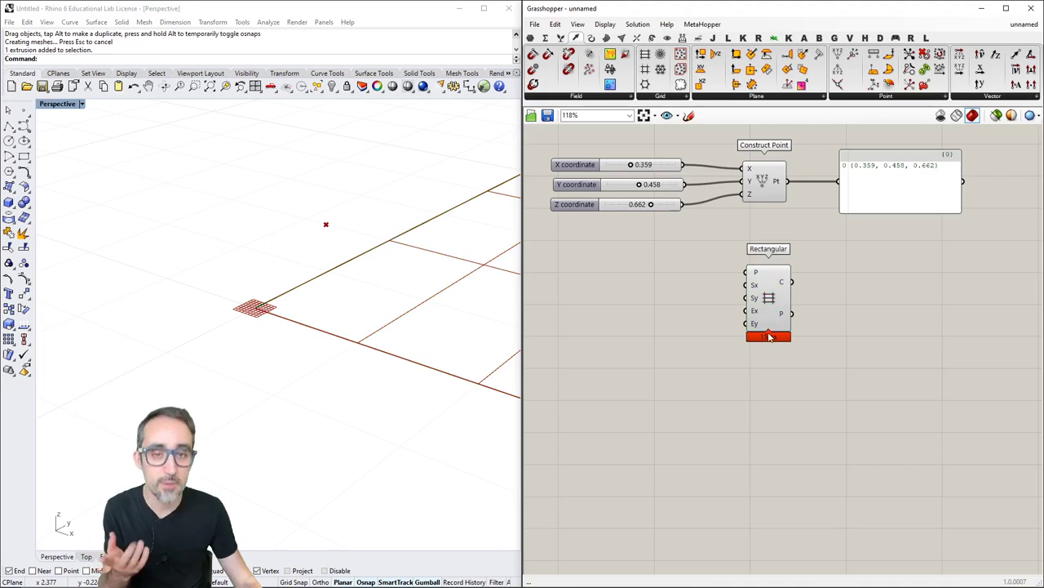
- Toggle the Profiler widget off and back on so Rectangular shows its 15ms bar
click(605, 24)
mouse_move(711, 233)
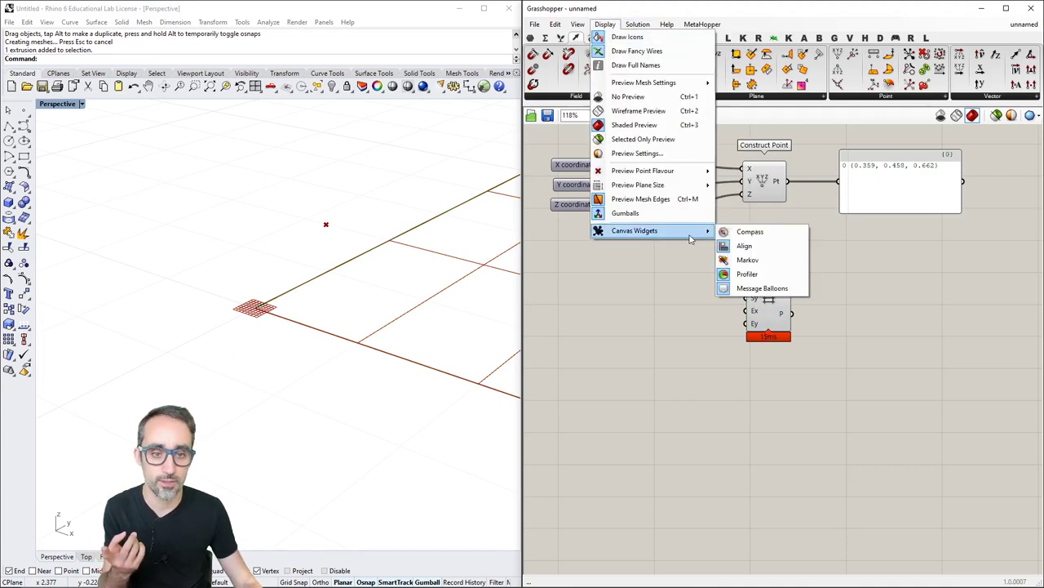
click(747, 273)
click(605, 24)
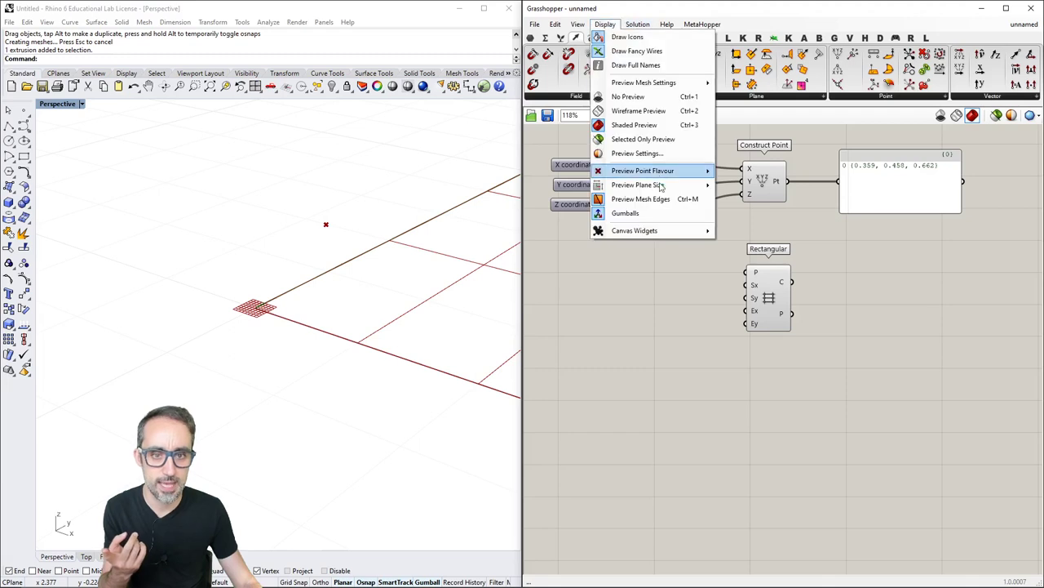
click(747, 273)
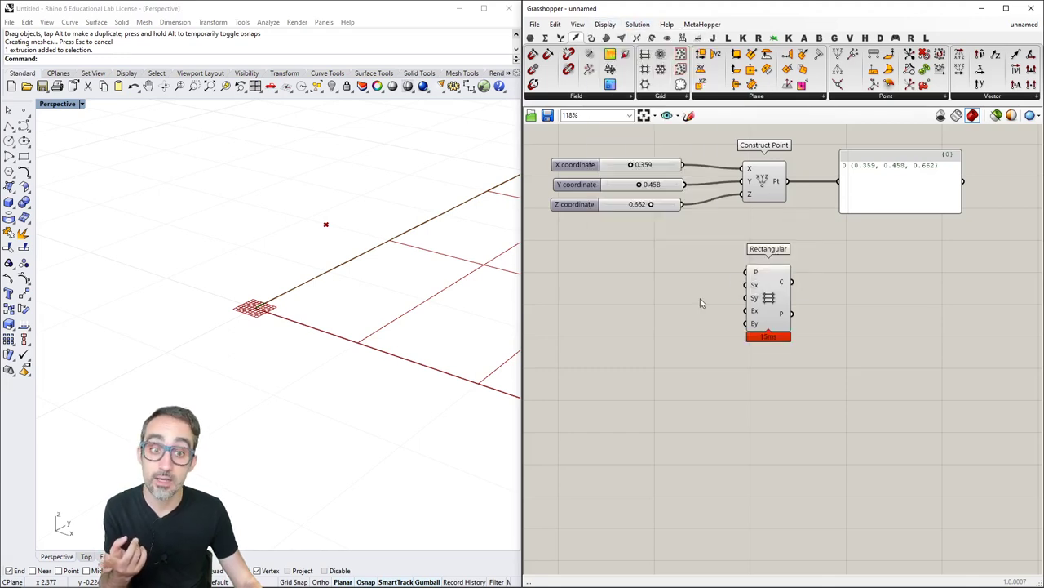
scroll(700, 302, down, 1)
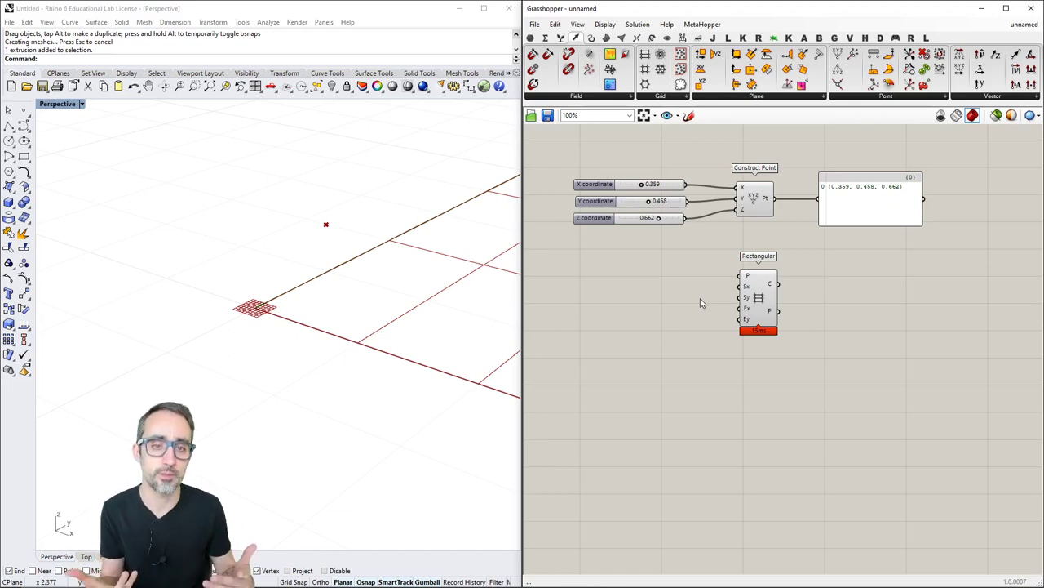
click(760, 292)
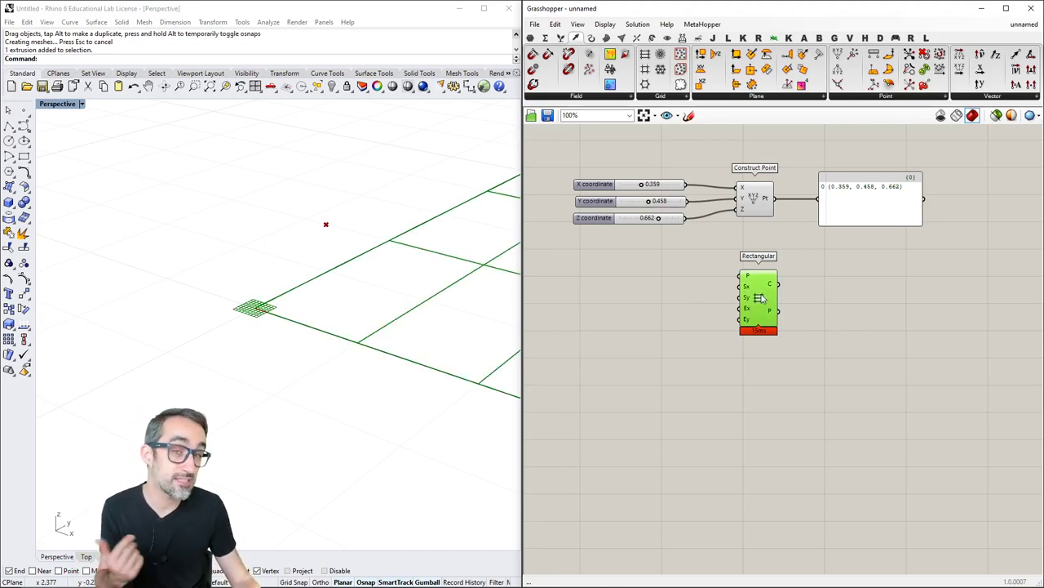
- Delete the Rectangular grid component and zoom the canvas back to 118%
key(Delete)
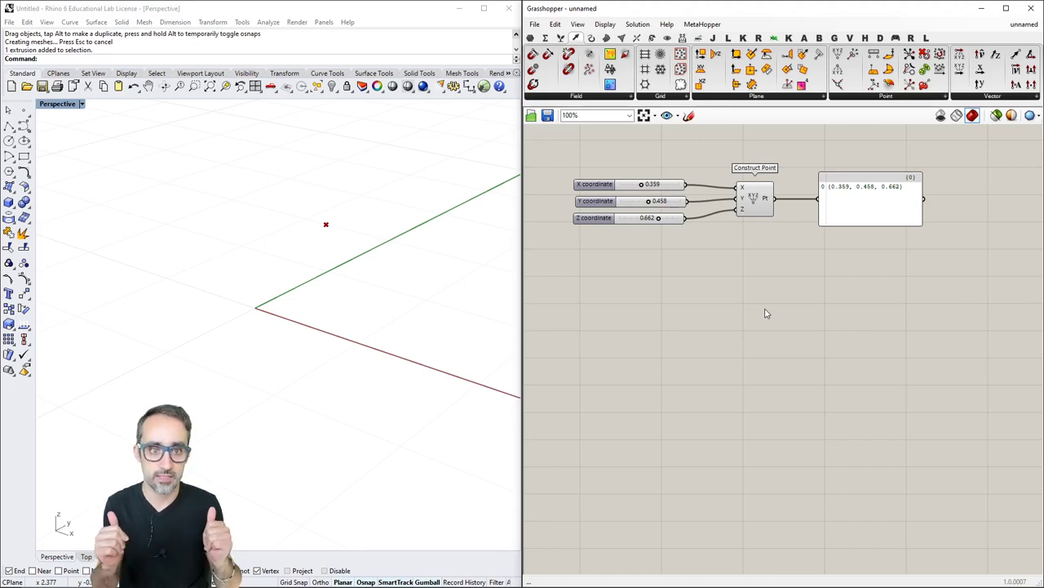
scroll(765, 313, up, 2)
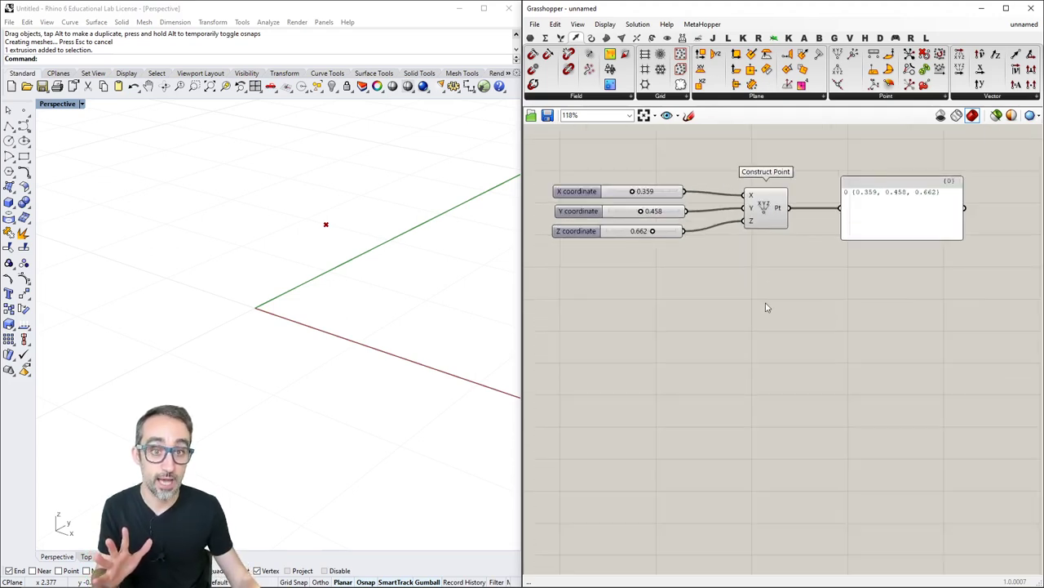